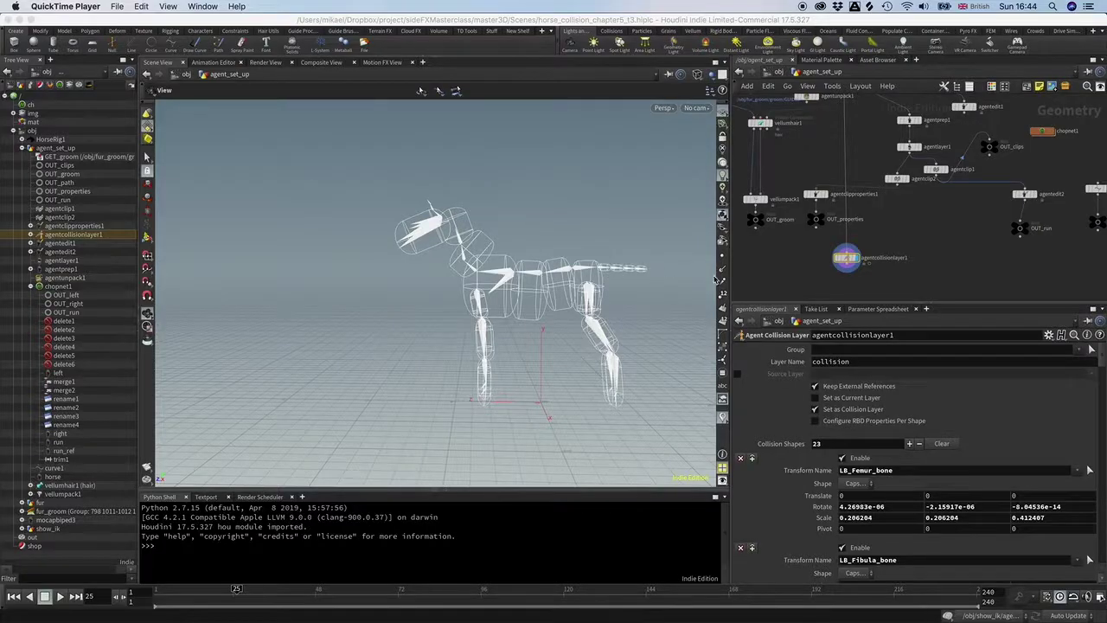
Step: Move the agentcollisionlayer1 node up the network and insert it into the chain directly before agentprep1
{"action": "left_click", "coordinate": [946, 253]}
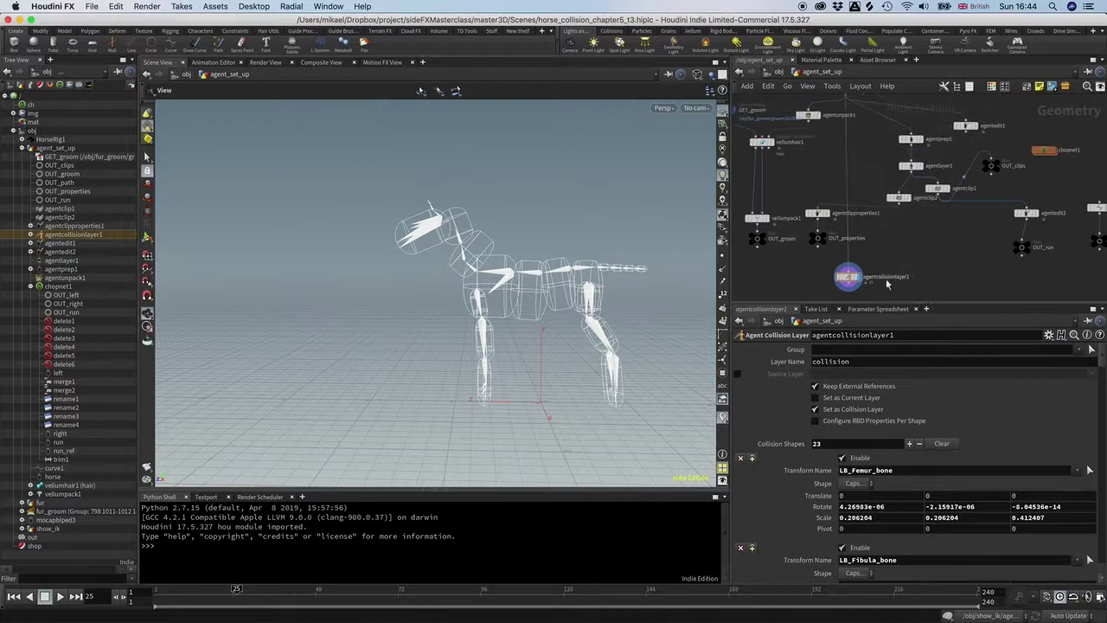
{"action": "left_click_drag", "start_coordinate": [846, 275], "coordinate": [913, 210]}
{"action": "left_click_drag", "start_coordinate": [901, 203], "coordinate": [881, 205]}
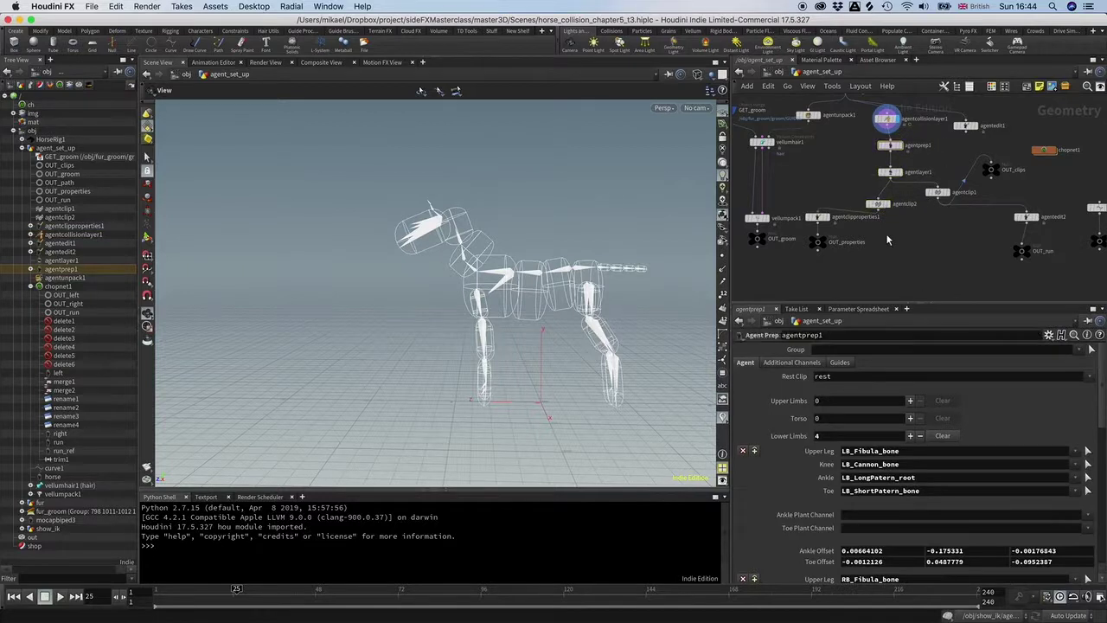
Step: Add an Agent Configure Joints node after agentclip2 and display its result
{"action": "key", "text": "Tab"}
{"action": "type", "text": "agent"}
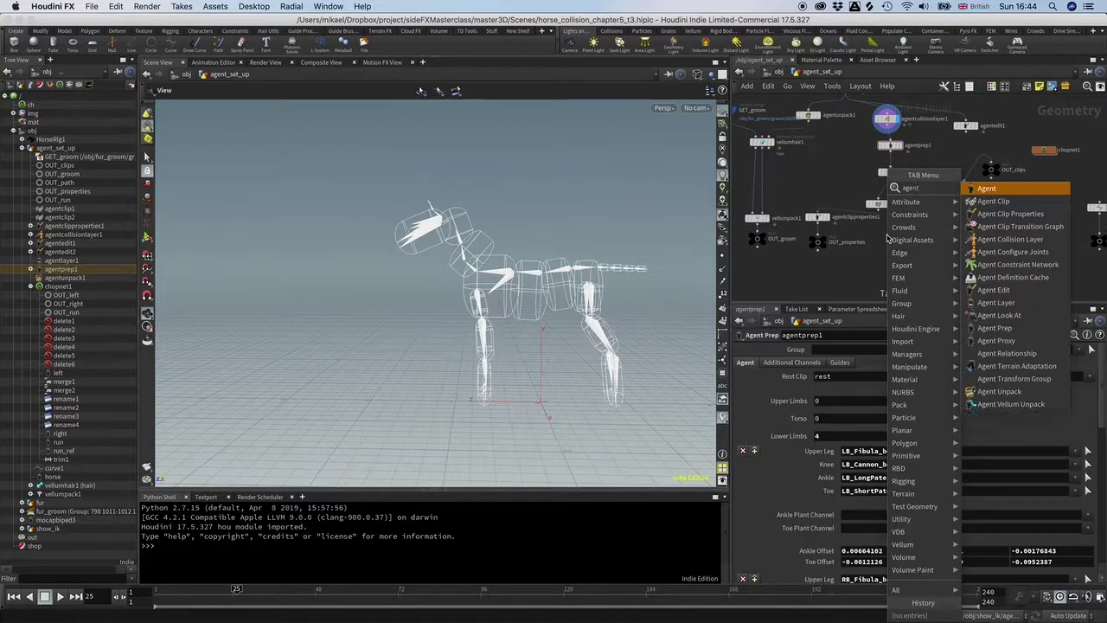
{"action": "left_click", "coordinate": [1012, 252]}
{"action": "left_click", "coordinate": [882, 247]}
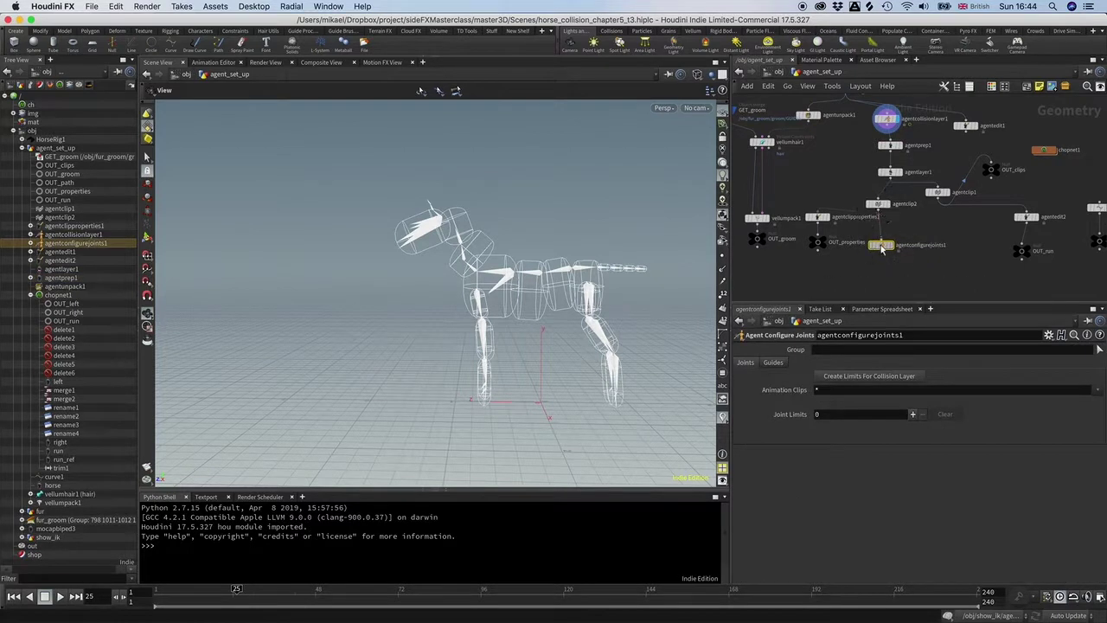
{"action": "left_click_drag", "start_coordinate": [881, 248], "coordinate": [878, 245]}
{"action": "left_click", "coordinate": [889, 243]}
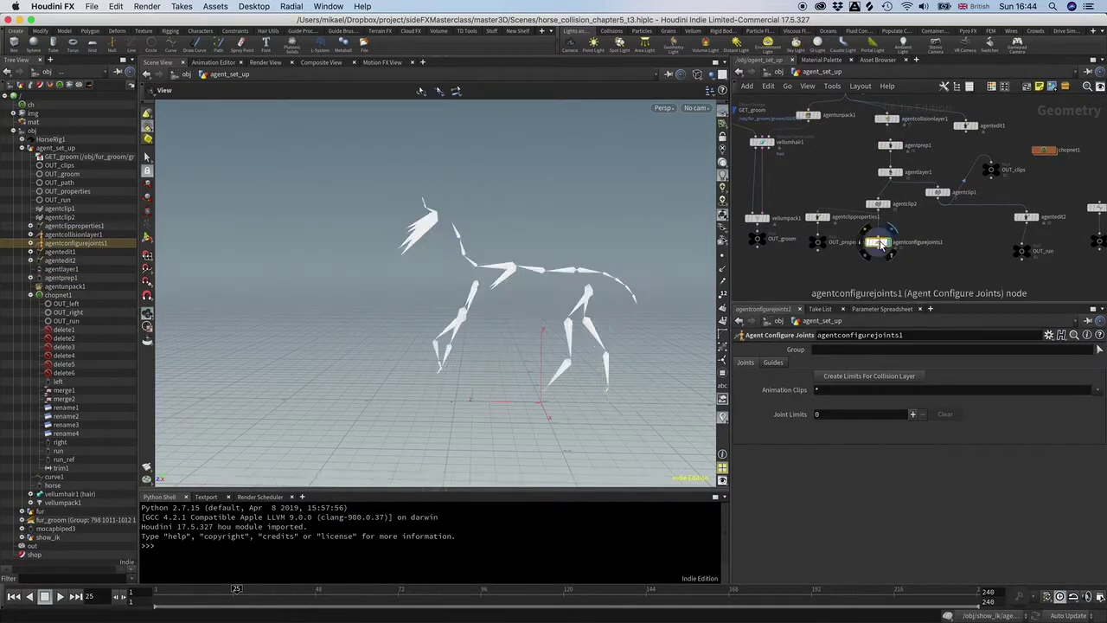
Step: Return to frame 1 and turn off Set Current Clip on agentclip2 so the agent shows its rest pose
{"action": "left_click", "coordinate": [13, 597]}
{"action": "left_click", "coordinate": [880, 205]}
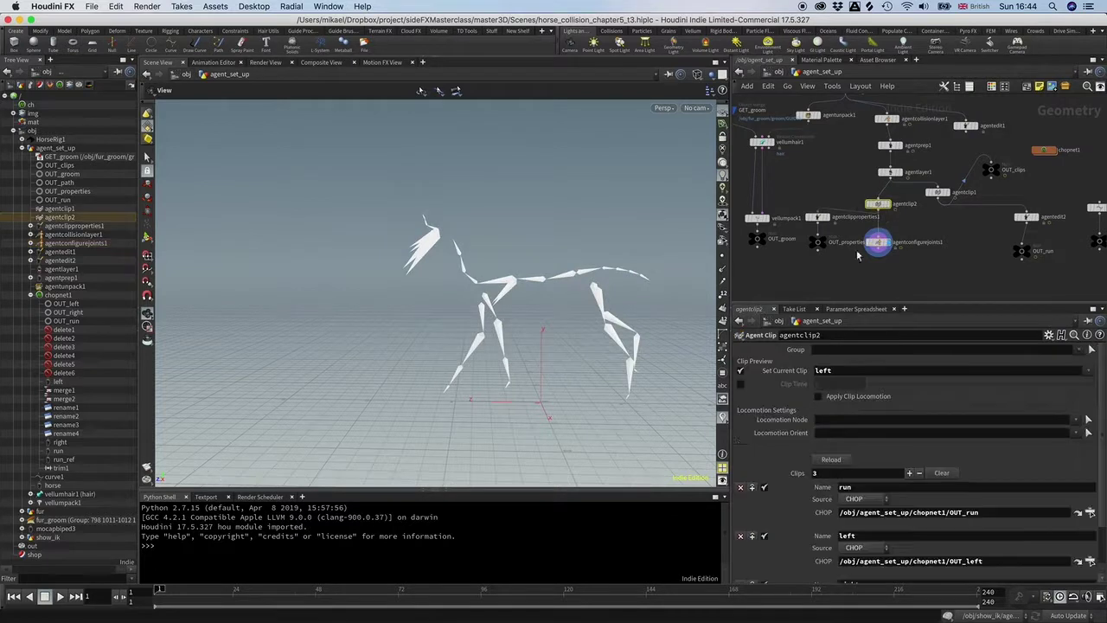
{"action": "left_click", "coordinate": [881, 244]}
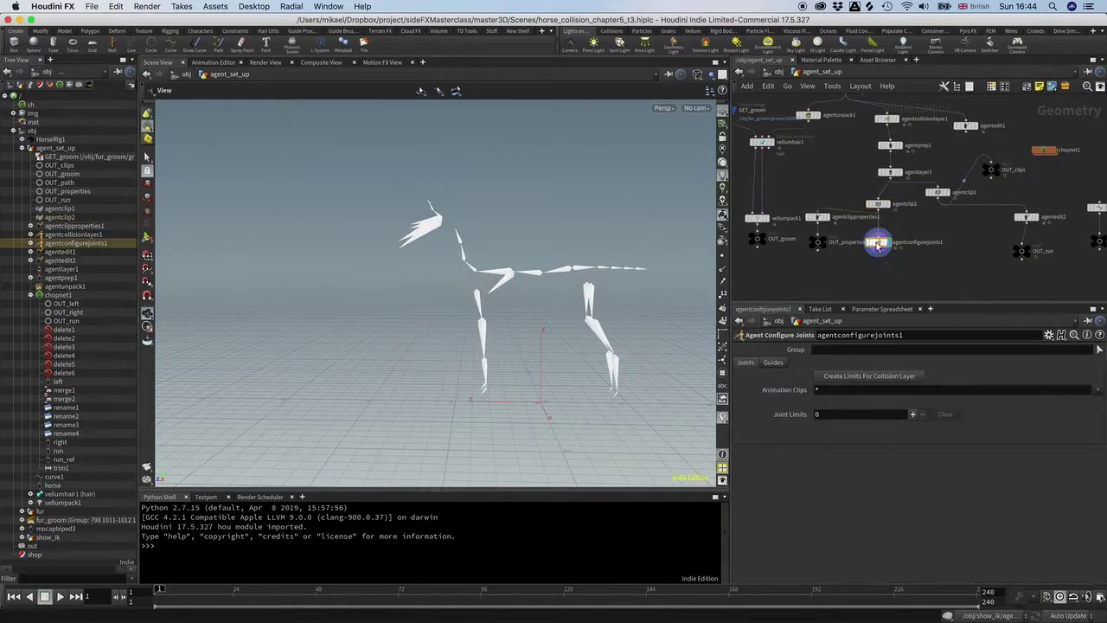
Step: Create joint limits for the agent's collision layer in agentconfigurejoints1, using all animation clips
{"action": "left_click", "coordinate": [149, 242]}
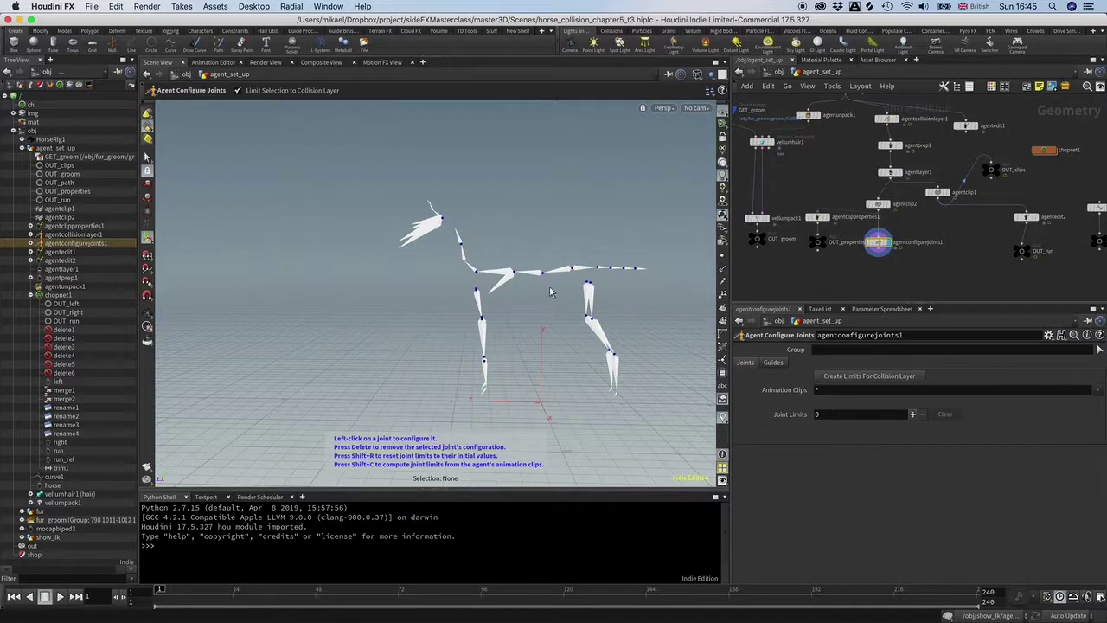
{"action": "left_click_drag", "start_coordinate": [577, 310], "coordinate": [514, 317], "text": "alt"}
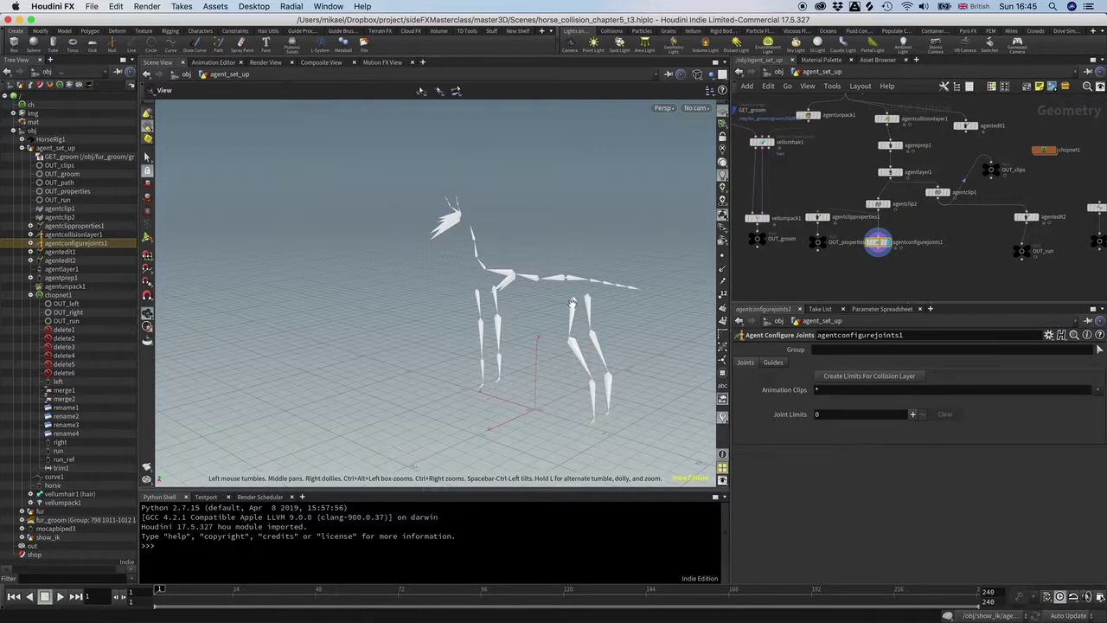
{"action": "left_click_drag", "start_coordinate": [600, 318], "coordinate": [628, 316]}
{"action": "key", "text": "Return"}
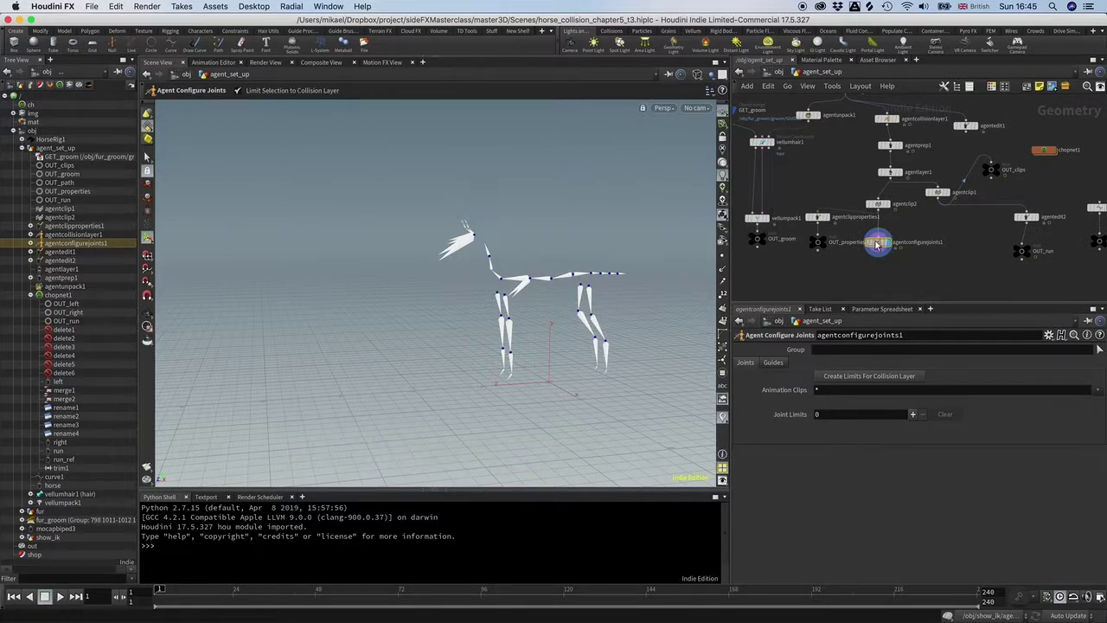
{"action": "left_click", "coordinate": [877, 205]}
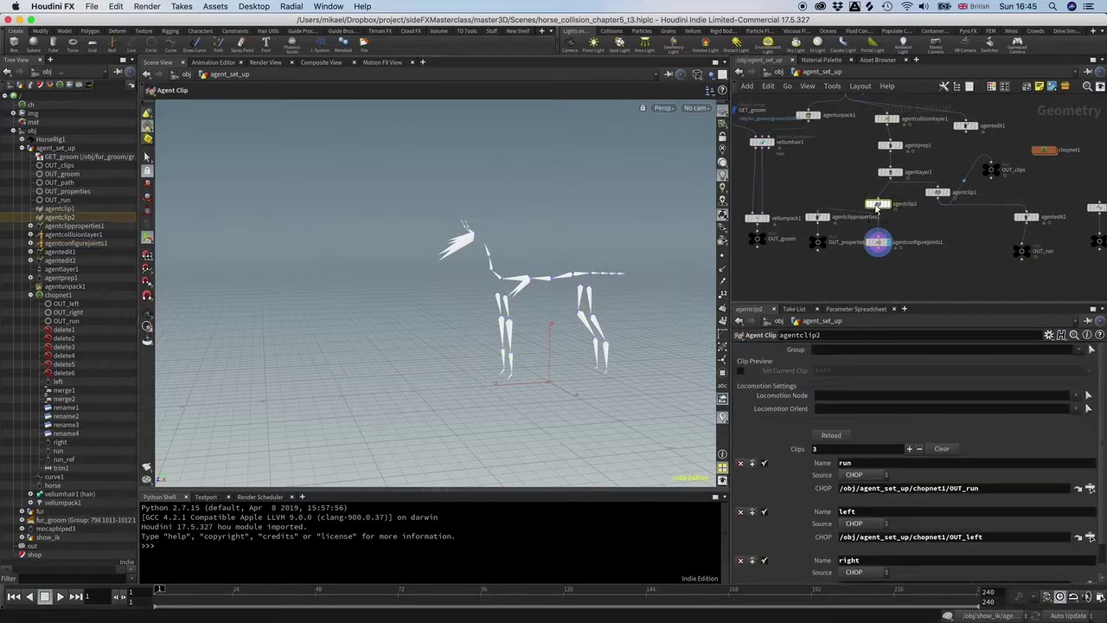
{"action": "left_click", "coordinate": [878, 243]}
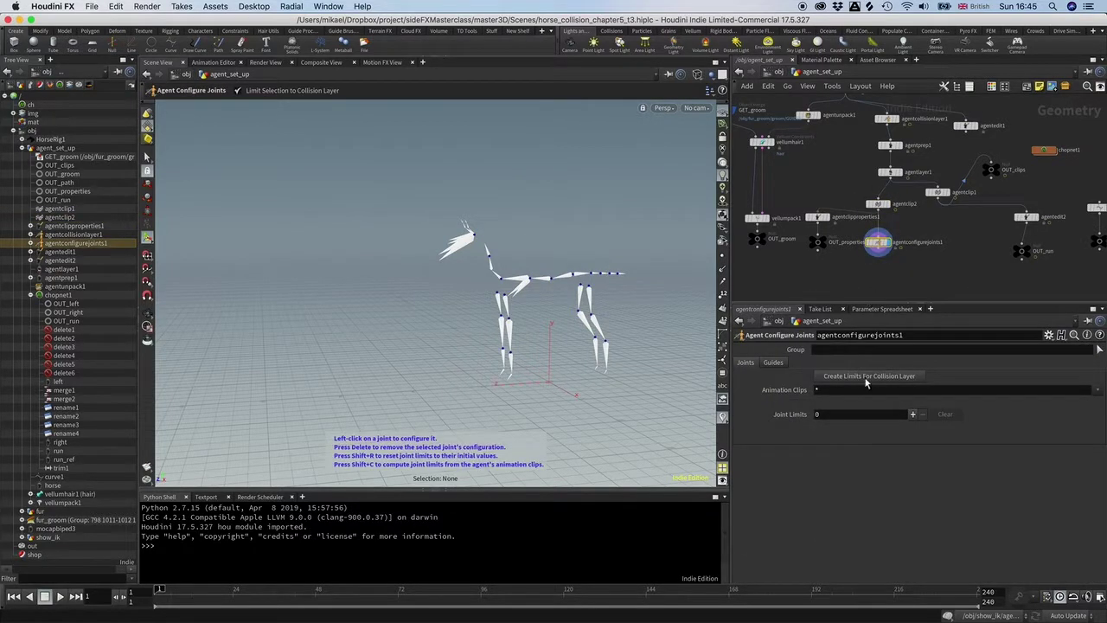
{"action": "left_click", "coordinate": [866, 378]}
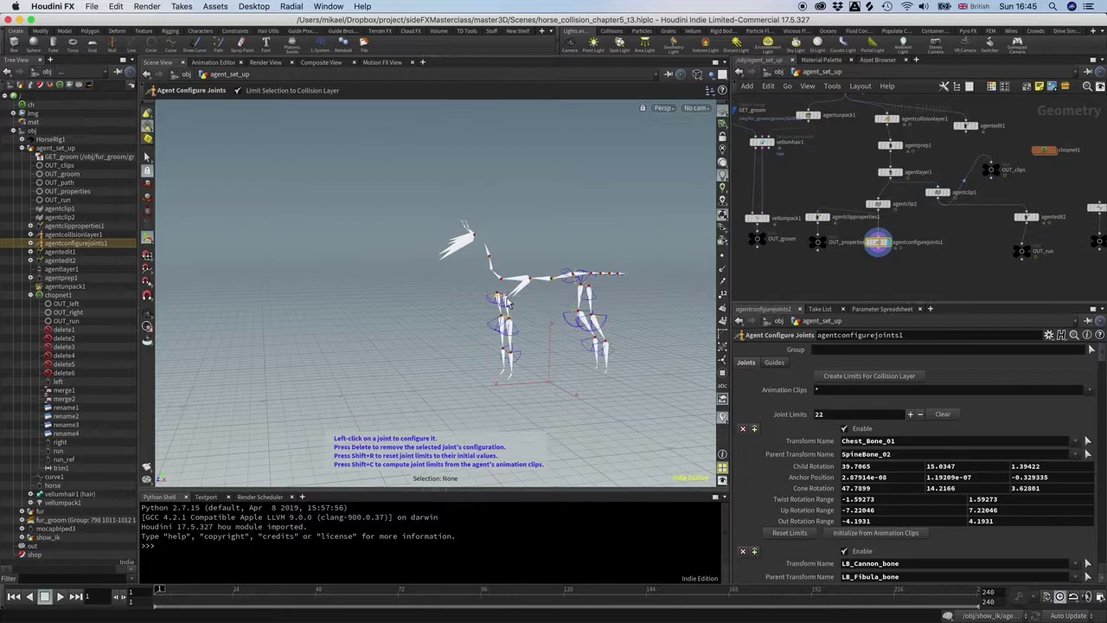
Step: Append a Test Simulation: Ragdoll node after agentconfigurejoints1 and display it
{"action": "key", "text": "Escape"}
{"action": "left_click_drag", "start_coordinate": [535, 322], "coordinate": [379, 335]}
{"action": "left_click_drag", "start_coordinate": [498, 327], "coordinate": [702, 286]}
{"action": "key", "text": "Return"}
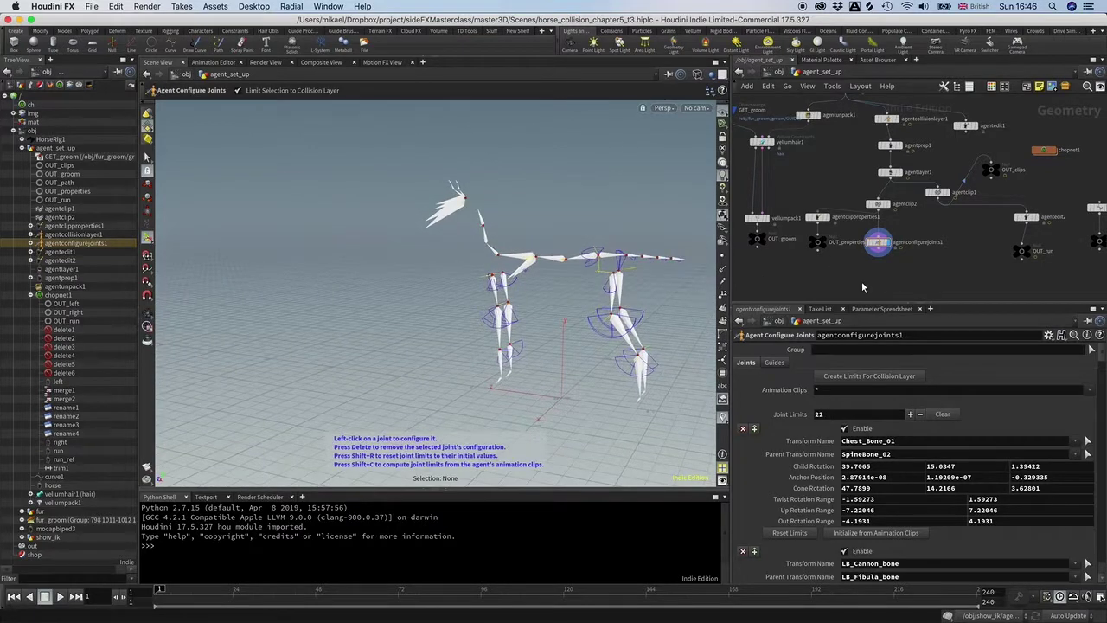
{"action": "key", "text": "Tab"}
{"action": "type", "text": "test"}
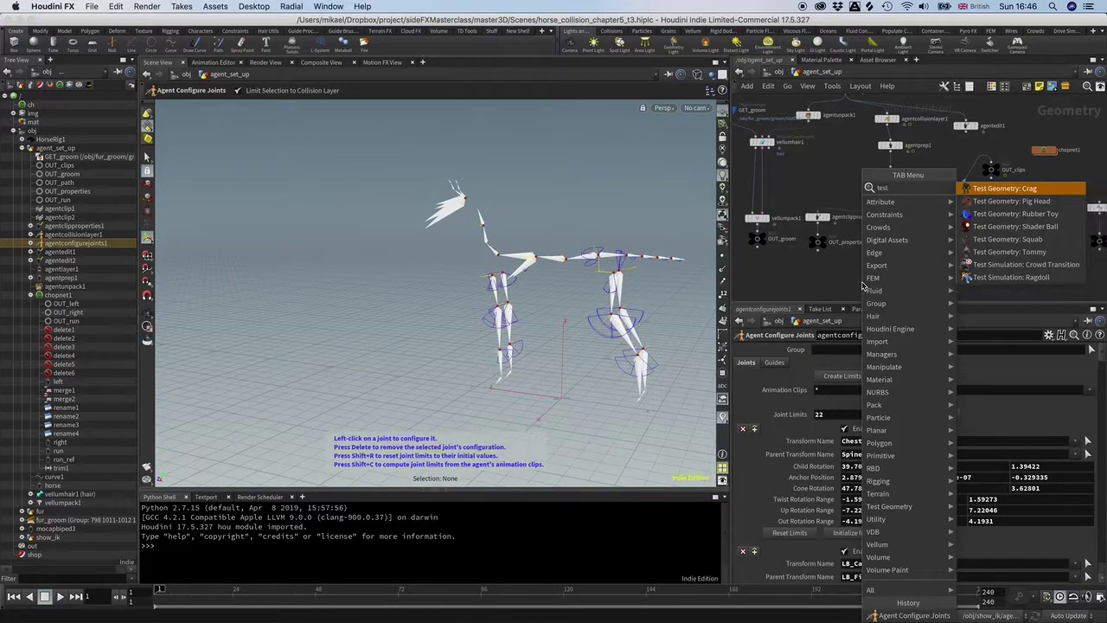
{"action": "key", "text": "Down"}
{"action": "key", "text": "Down"}
{"action": "key", "text": "Down"}
{"action": "key", "text": "Down"}
{"action": "key", "text": "Down"}
{"action": "key", "text": "Down"}
{"action": "key", "text": "Return"}
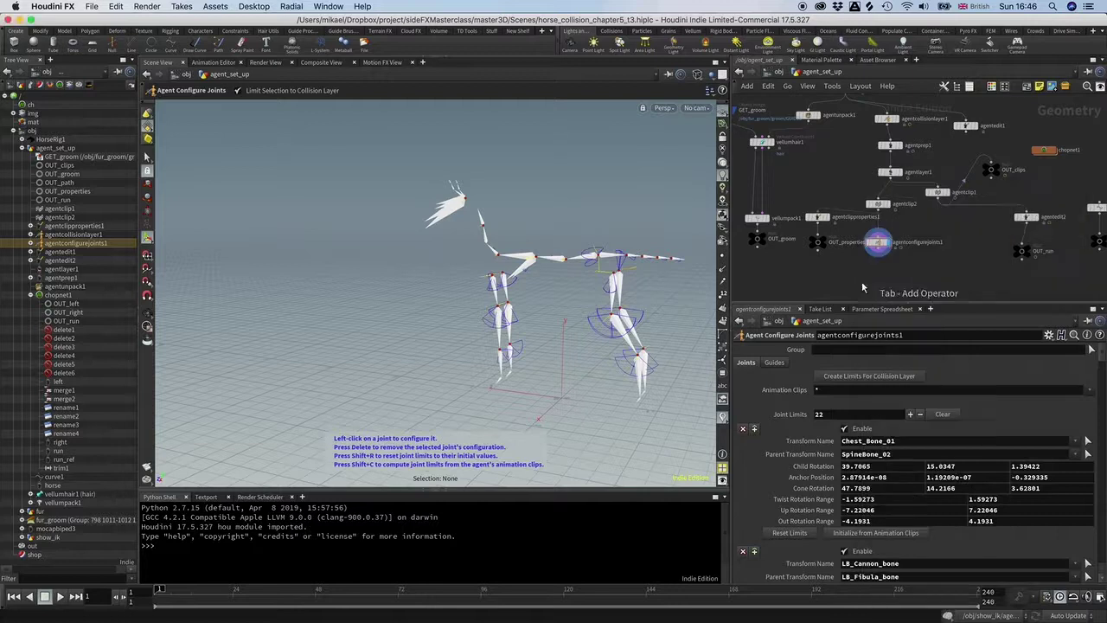
{"action": "left_click", "coordinate": [875, 278]}
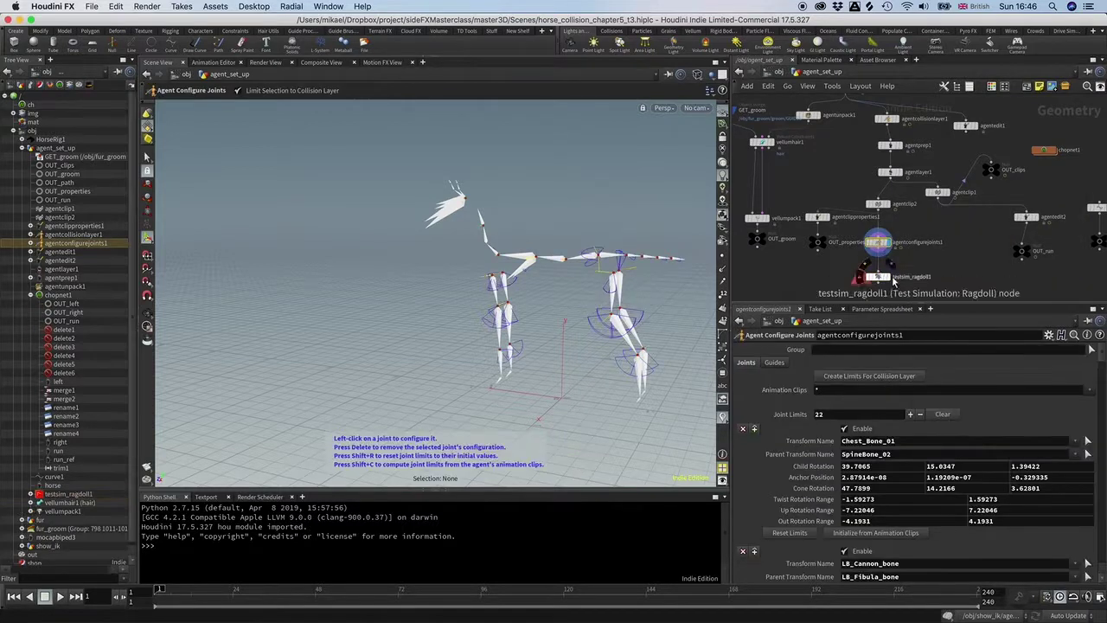
{"action": "left_click", "coordinate": [891, 278]}
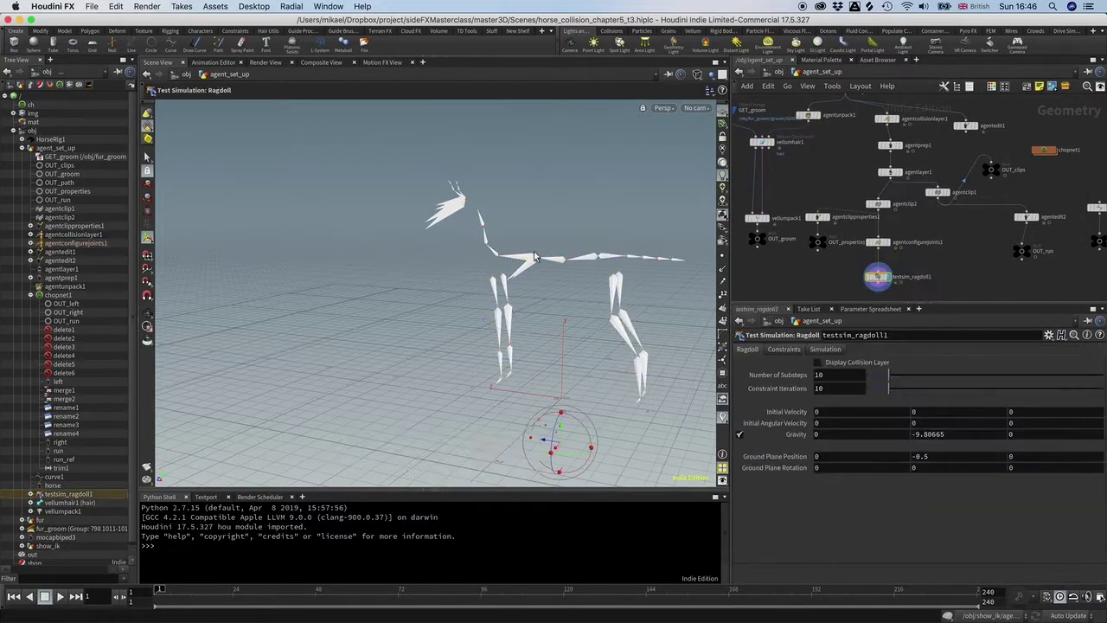
Step: Play the ragdoll simulation of the horse and return to frame 1
{"action": "key", "text": "Return"}
{"action": "left_click", "coordinate": [59, 596]}
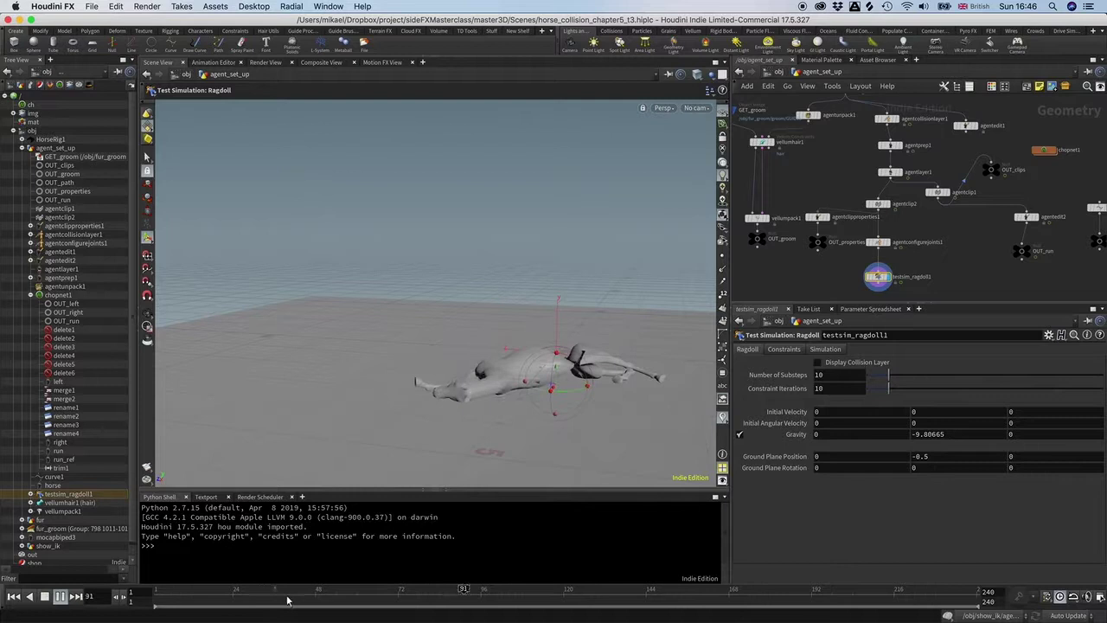
{"action": "left_click_drag", "start_coordinate": [284, 597], "coordinate": [154, 592]}
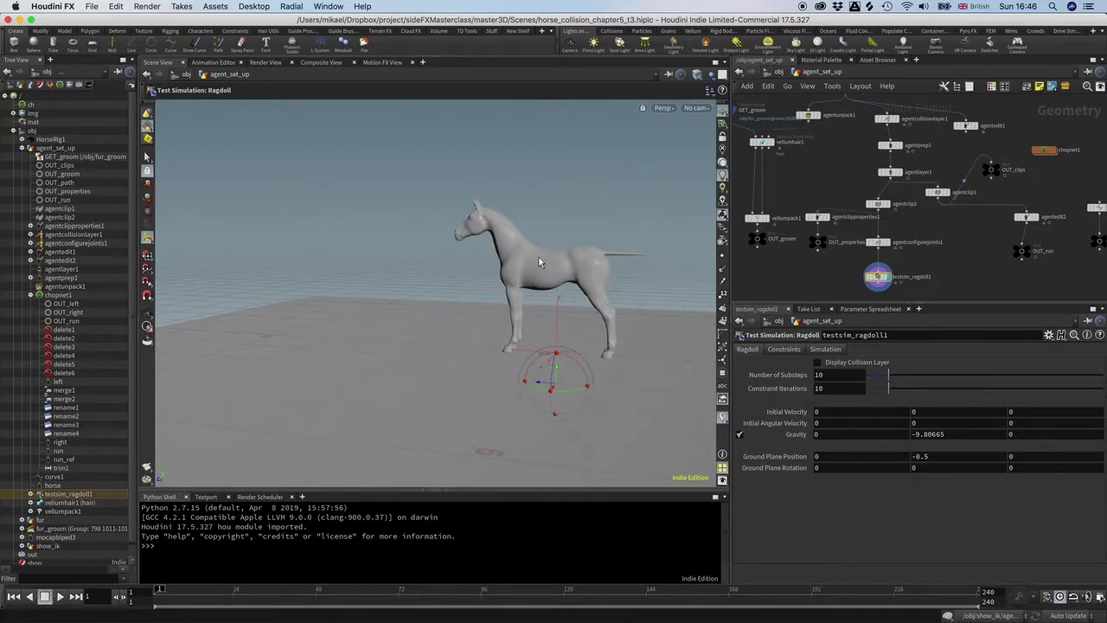
Step: Test the ragdoll simulation with Pin Root Collision Shapes turned on, and turn that constraint option back off
{"action": "left_click", "coordinate": [783, 349]}
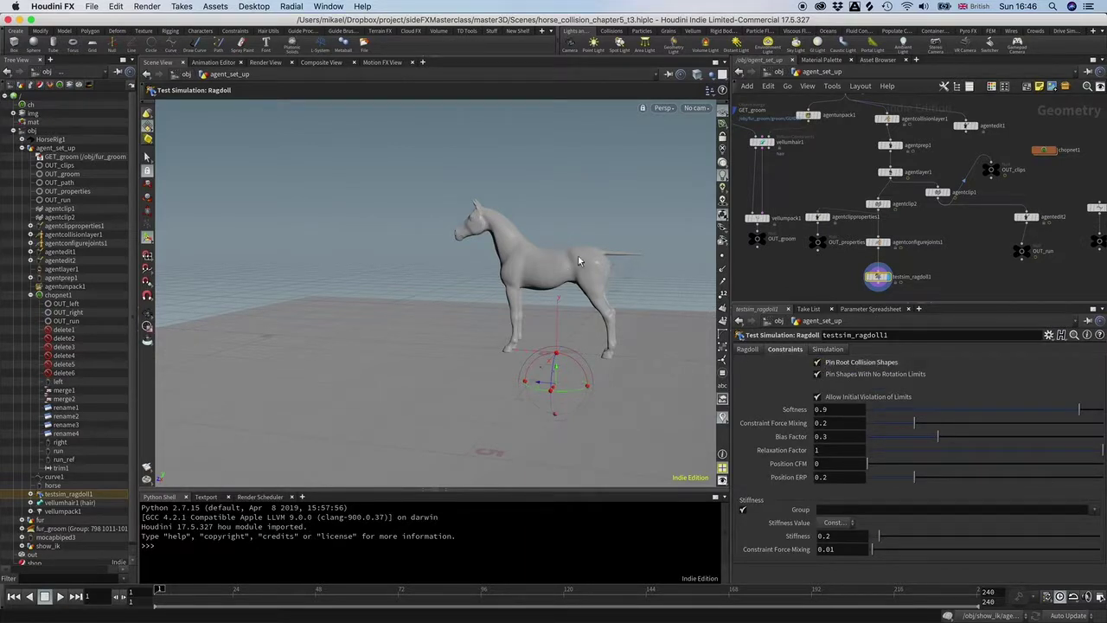
{"action": "left_click", "coordinate": [62, 597]}
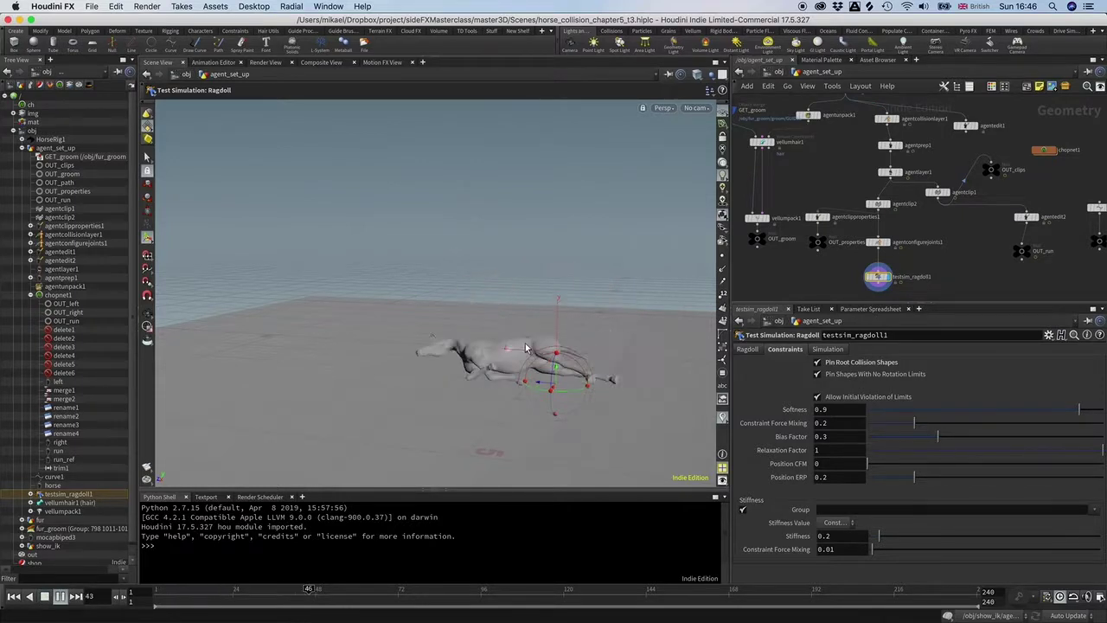
{"action": "left_click", "coordinate": [60, 597]}
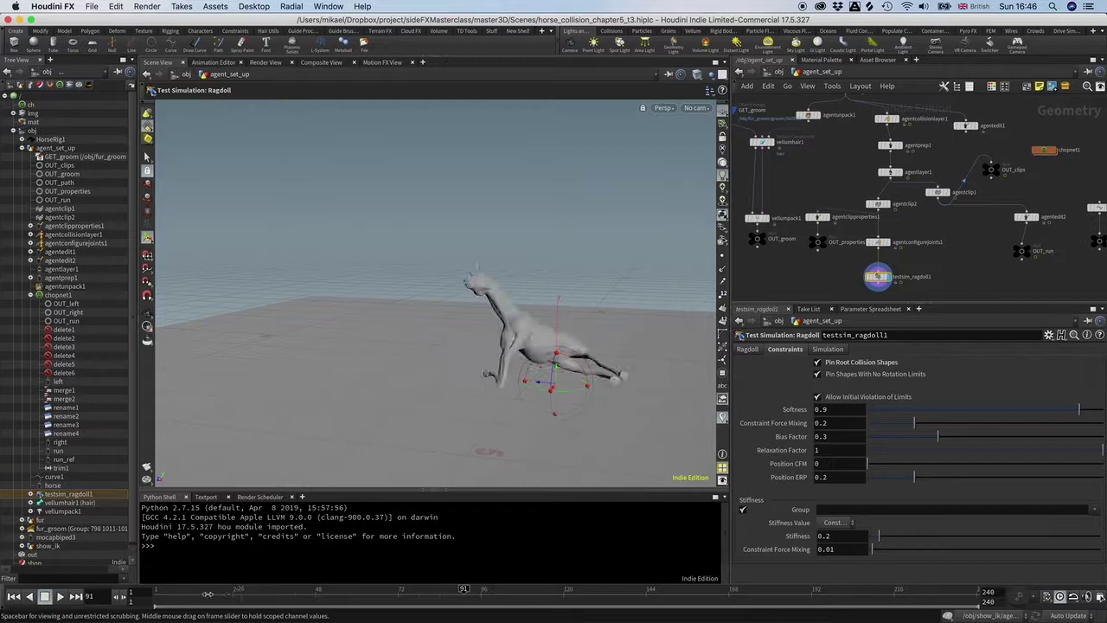
{"action": "left_click_drag", "start_coordinate": [207, 594], "coordinate": [156, 595]}
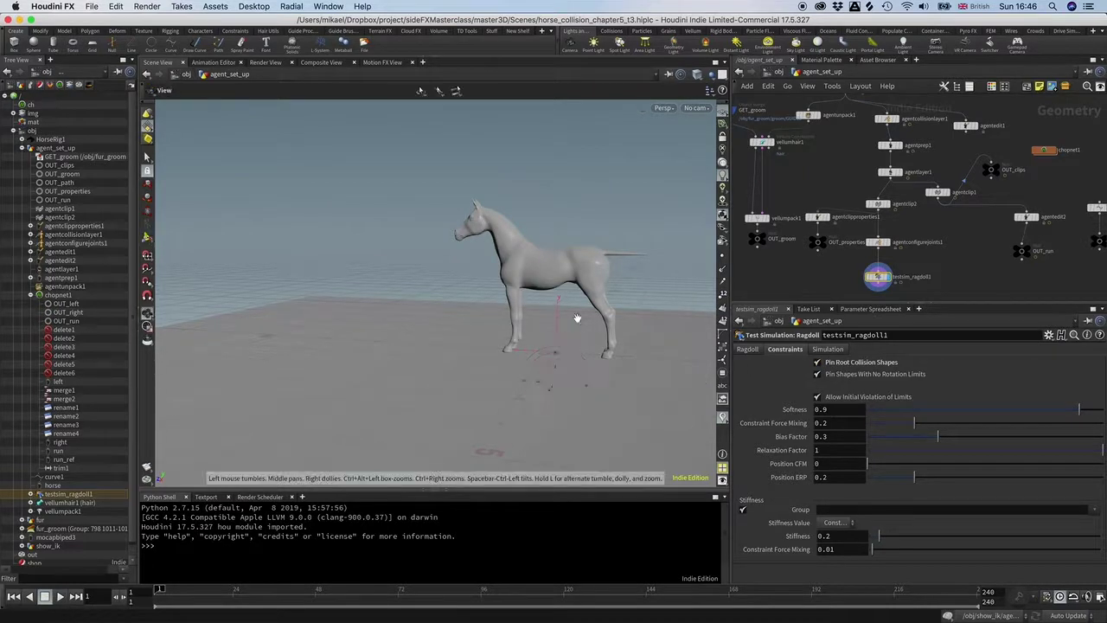
{"action": "left_click_drag", "start_coordinate": [579, 320], "coordinate": [602, 330], "text": "alt"}
{"action": "left_click", "coordinate": [819, 363]}
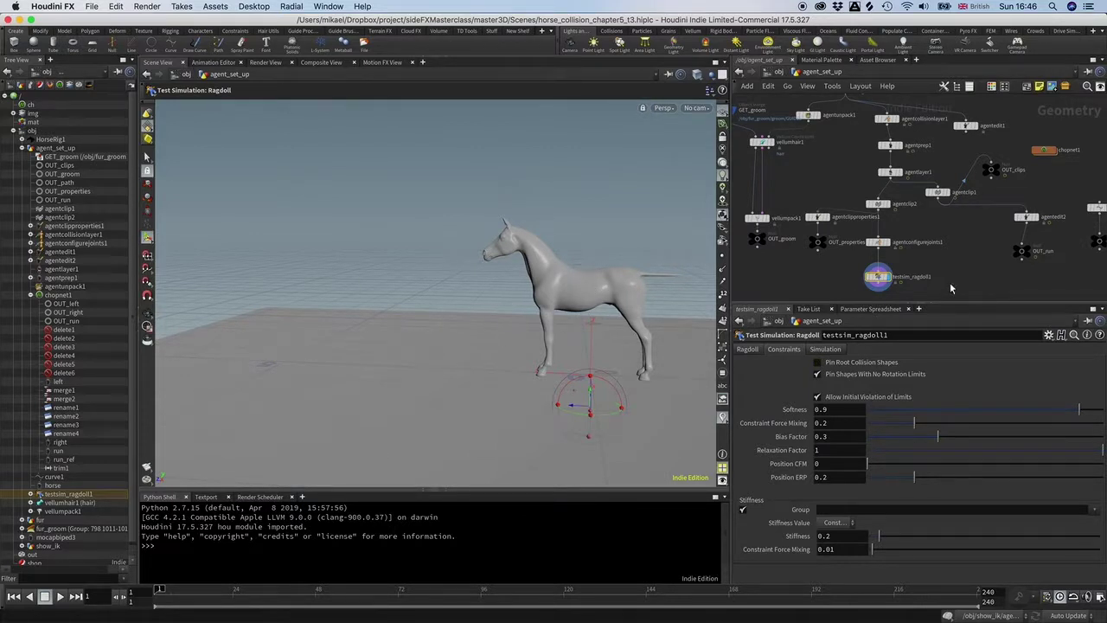
Step: Display agentconfigurejoints1 and look through its joint limits for the SpineBone_01 entry and its parent transform
{"action": "left_click", "coordinate": [879, 244]}
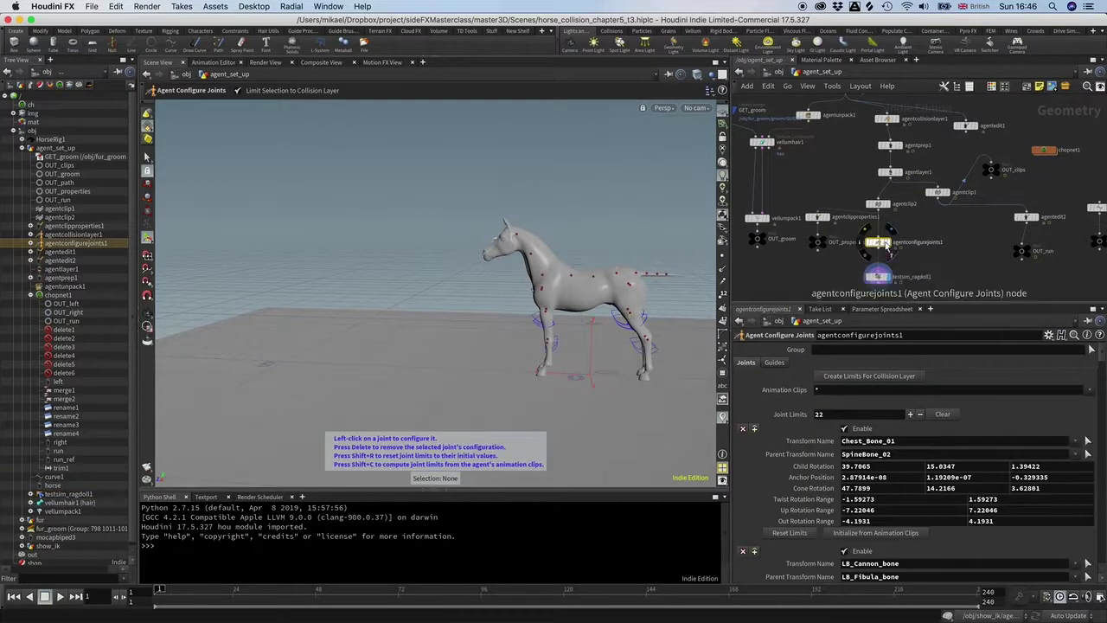
{"action": "key", "text": "w"}
{"action": "right_click_drag", "start_coordinate": [598, 298], "coordinate": [649, 297], "text": "alt"}
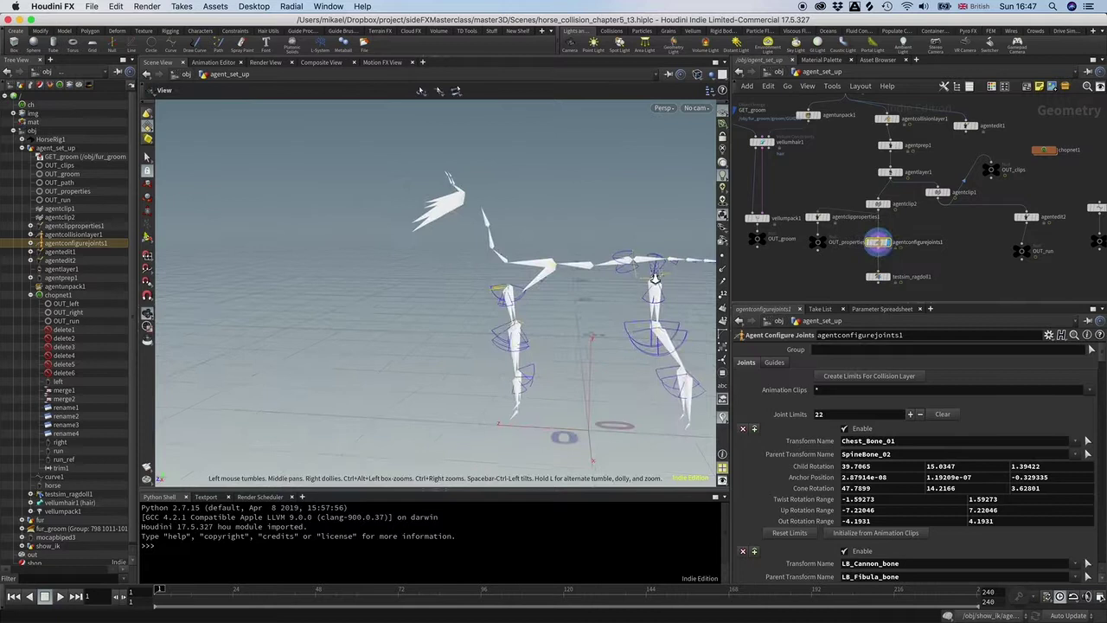
{"action": "middle_click_drag", "start_coordinate": [649, 297], "coordinate": [614, 296], "text": "alt"}
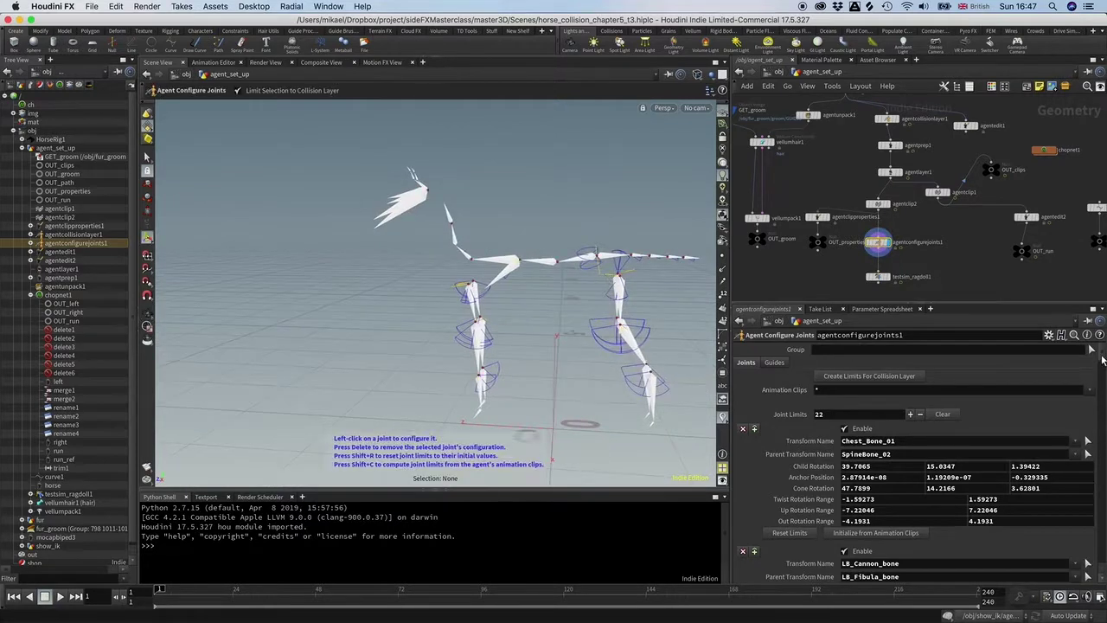
{"action": "left_click_drag", "start_coordinate": [1103, 360], "coordinate": [1102, 382]}
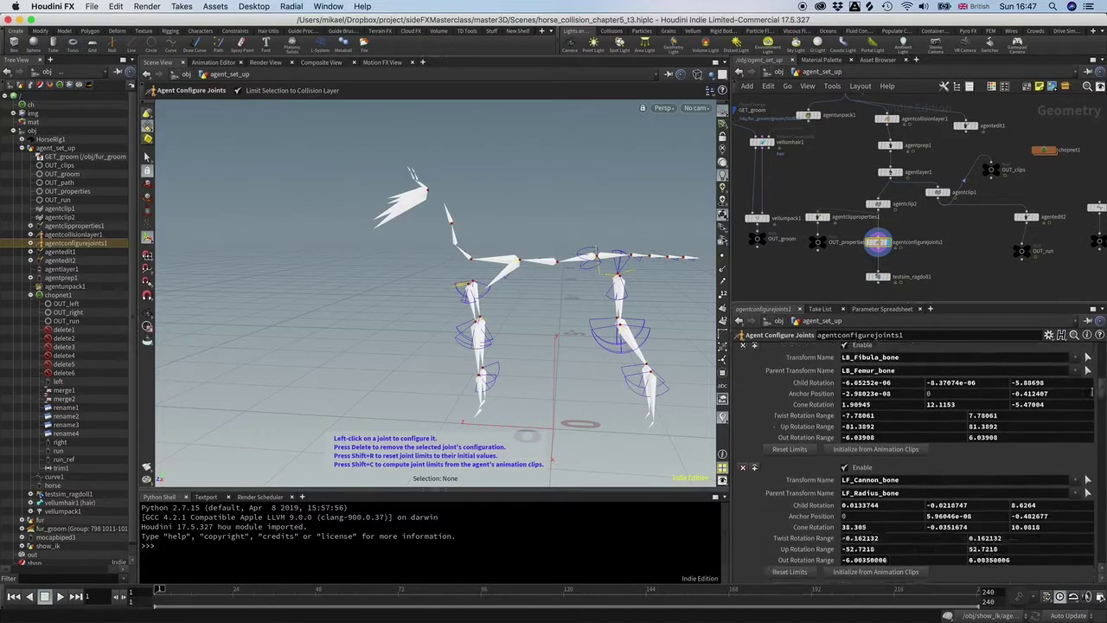
{"action": "scroll", "coordinate": [1026, 447], "scroll_direction": "down", "scroll_amount": 15}
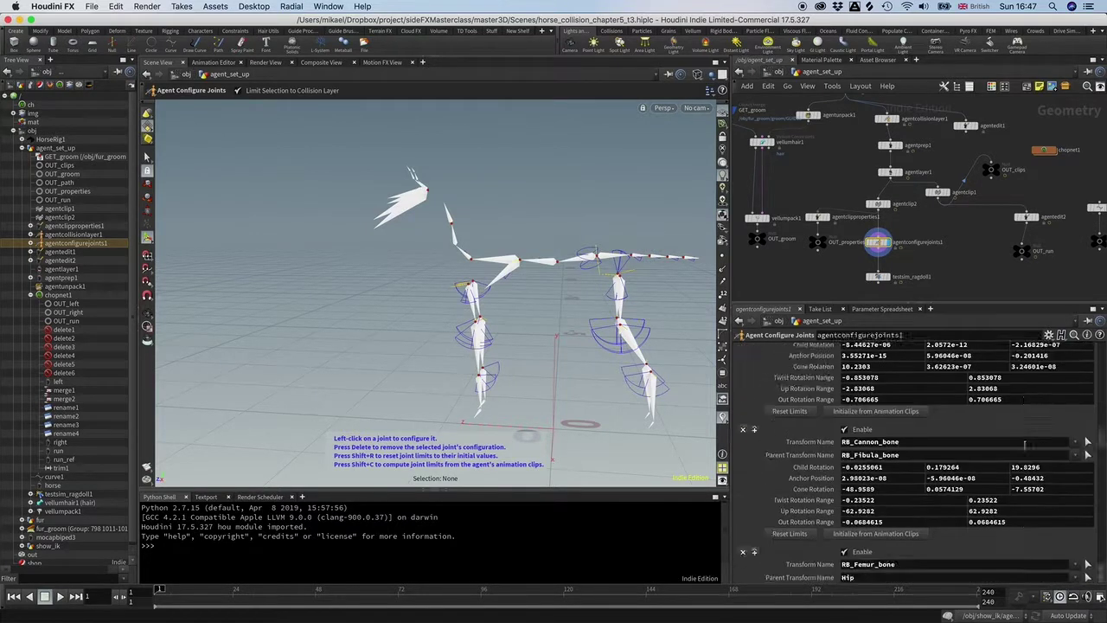
{"action": "scroll", "coordinate": [1025, 444], "scroll_direction": "down", "scroll_amount": 15}
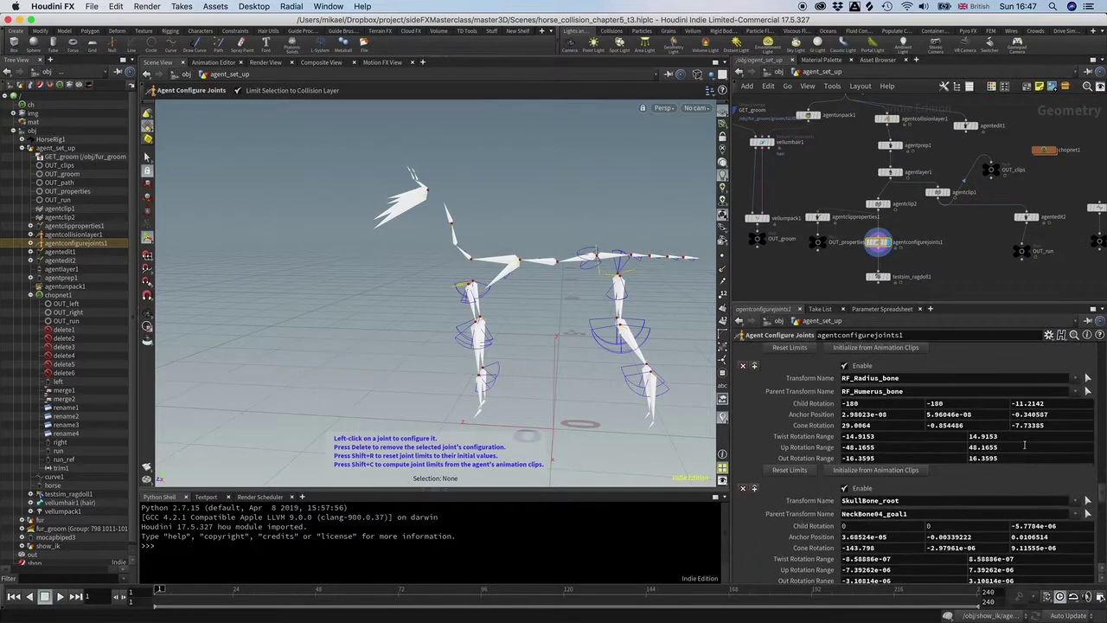
{"action": "scroll", "coordinate": [1025, 443], "scroll_direction": "down", "scroll_amount": 8}
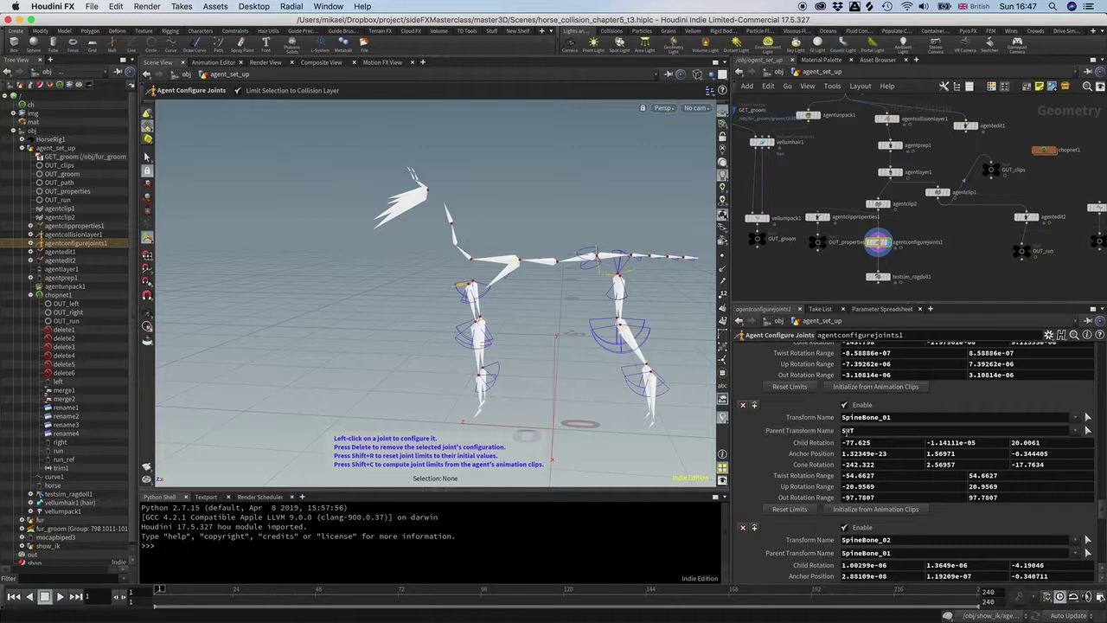
Step: Set the parent transform of the SpineBone_01 joint limit to Hip, chosen under COG in the transform hierarchy
{"action": "left_click", "coordinate": [856, 430]}
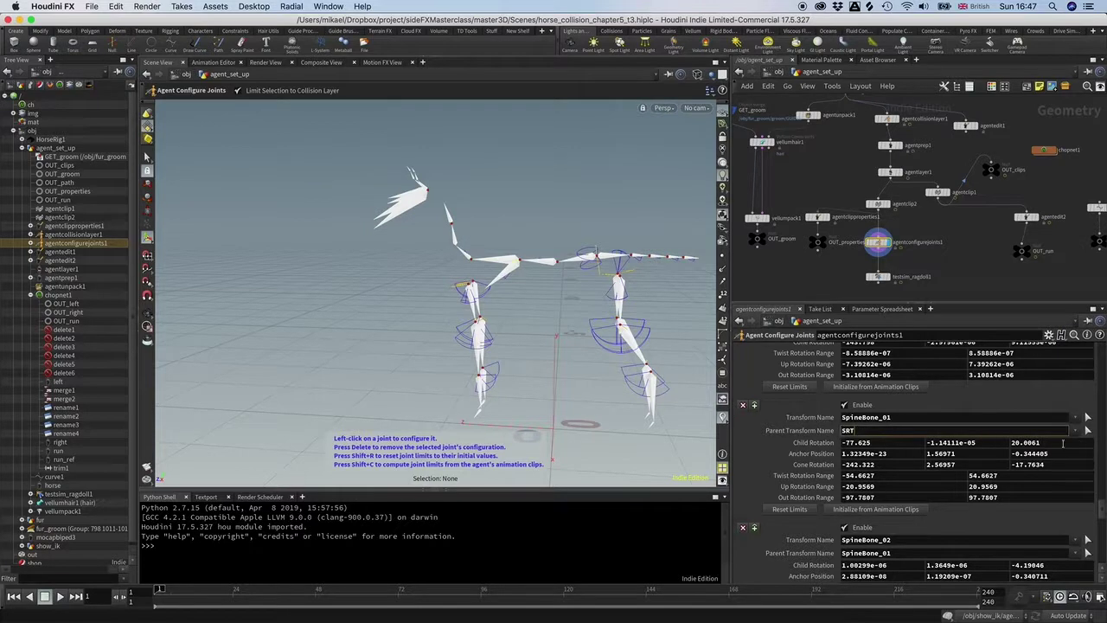
{"action": "left_click", "coordinate": [1075, 430]}
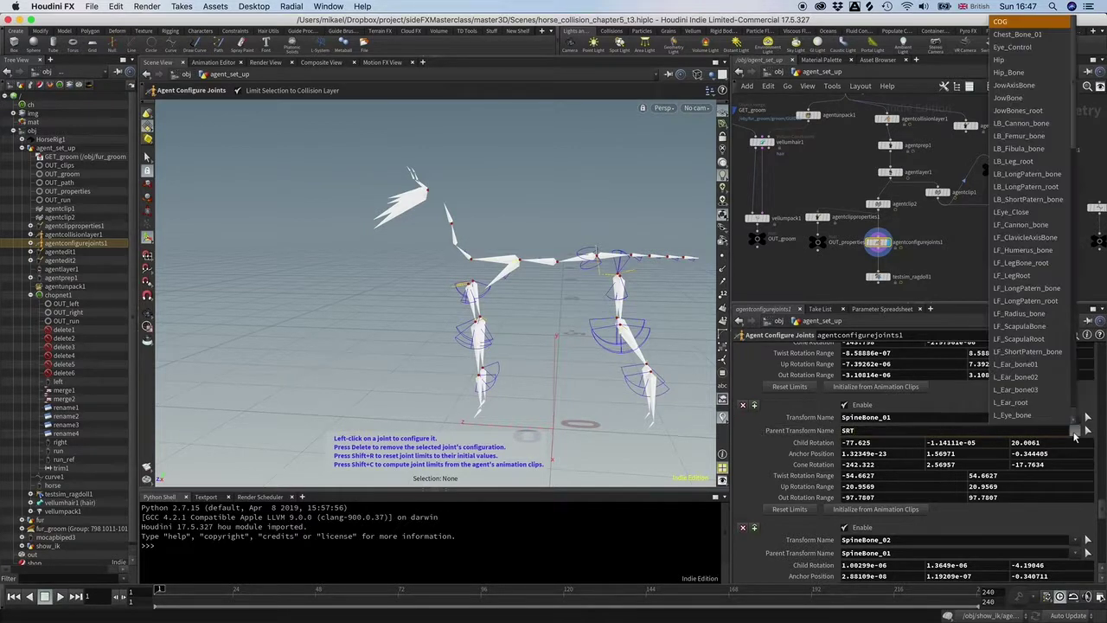
{"action": "left_click", "coordinate": [1075, 430]}
{"action": "left_click", "coordinate": [1087, 430]}
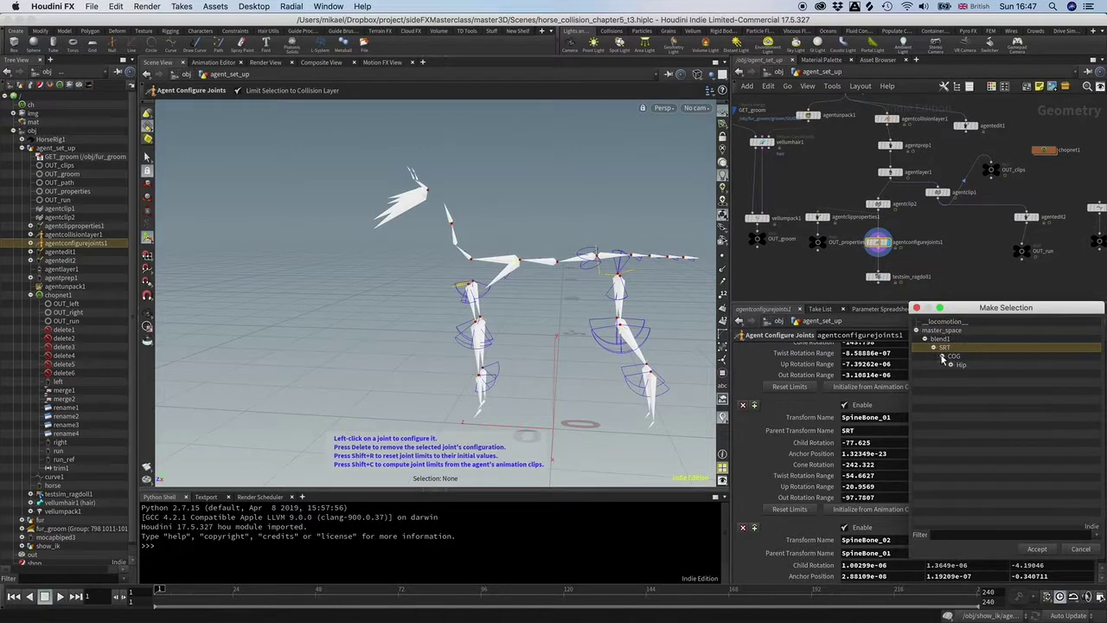
{"action": "left_click", "coordinate": [961, 365]}
{"action": "left_click", "coordinate": [1038, 549]}
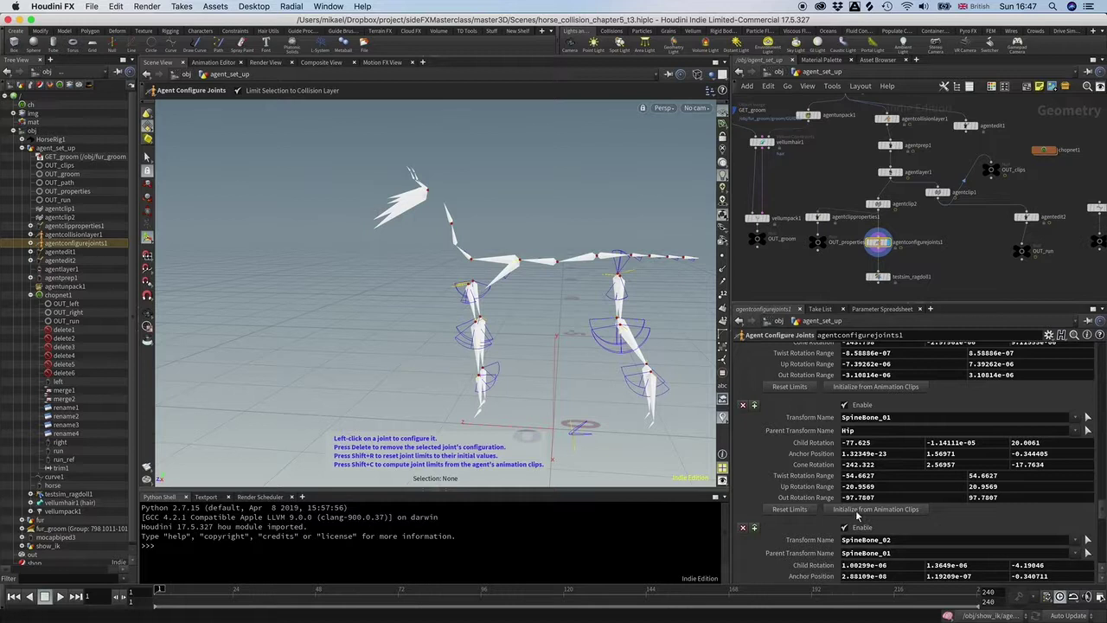
Step: Initialize SpineBone_01's joint limits from the animation clips and inspect its limit cone on the skeleton
{"action": "left_click", "coordinate": [874, 511]}
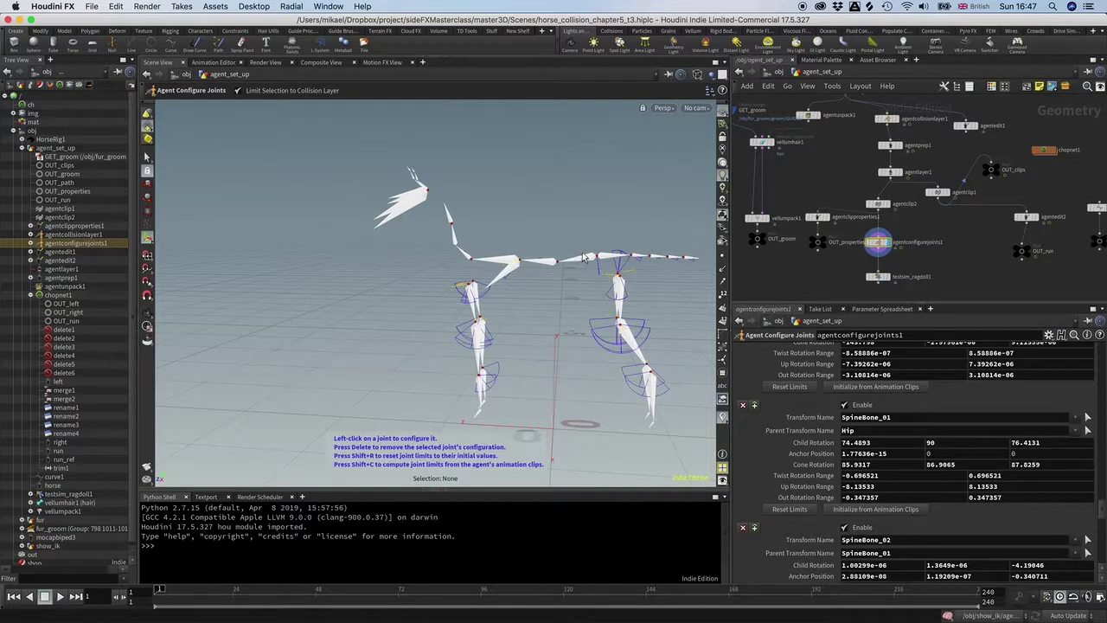
{"action": "left_click_drag", "start_coordinate": [564, 299], "coordinate": [562, 321], "text": "alt"}
{"action": "right_click_drag", "start_coordinate": [561, 321], "coordinate": [611, 307], "text": "alt"}
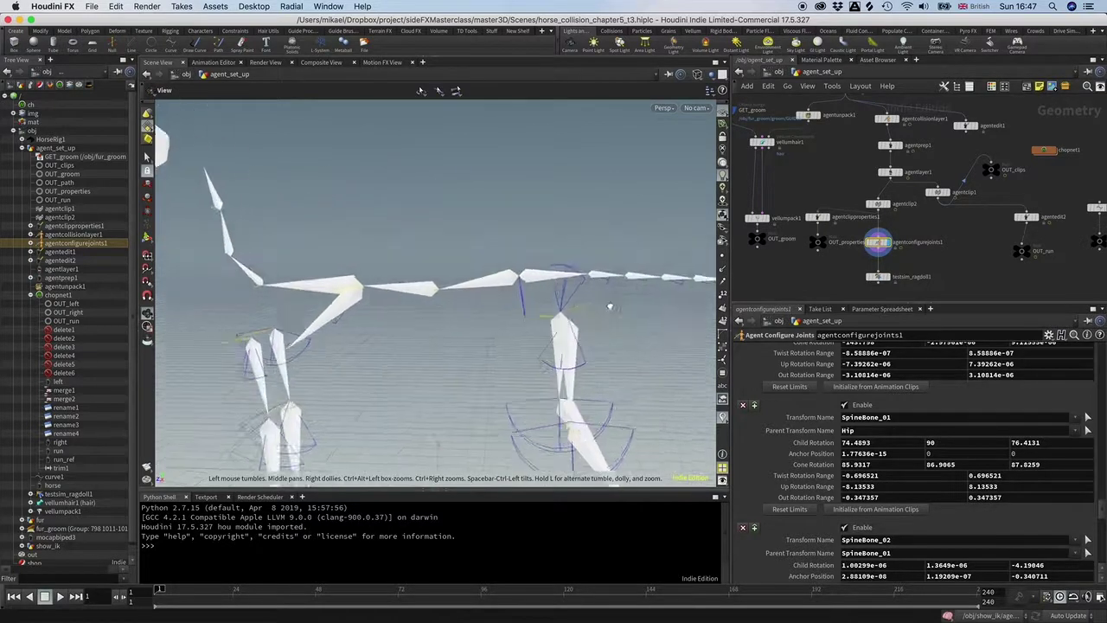
{"action": "left_click_drag", "start_coordinate": [611, 306], "coordinate": [579, 351], "text": "alt"}
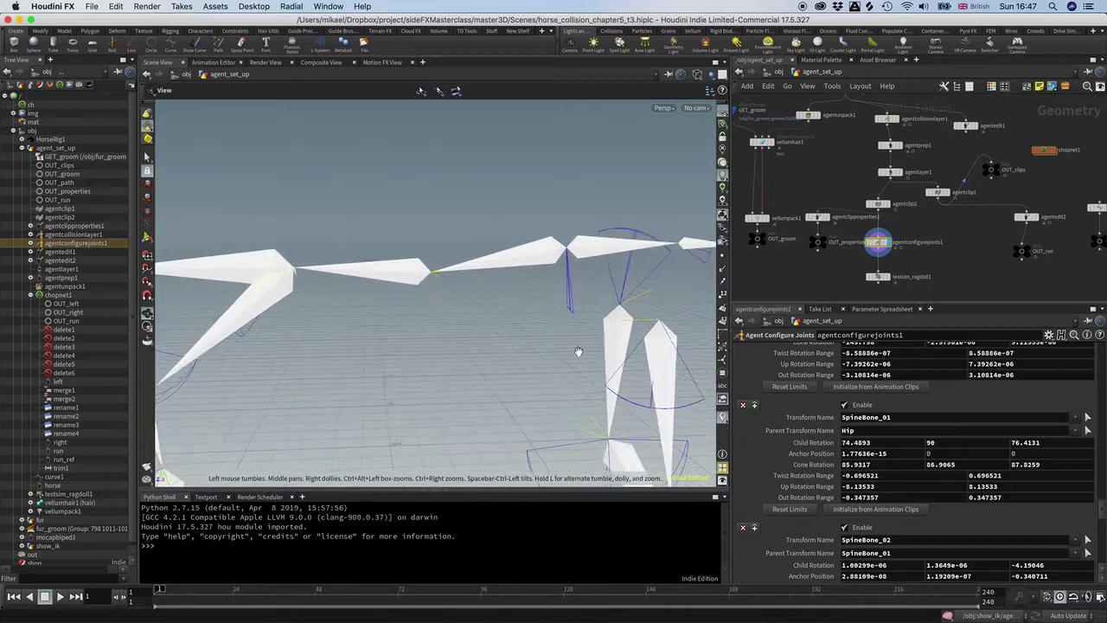
Step: Set both ends of SpineBone_01's Twist Rotation Range to 0
{"action": "double_click", "coordinate": [883, 475]}
{"action": "type", "text": "0"}
{"action": "key", "text": "Tab"}
{"action": "type", "text": "0"}
{"action": "key", "text": "Return"}
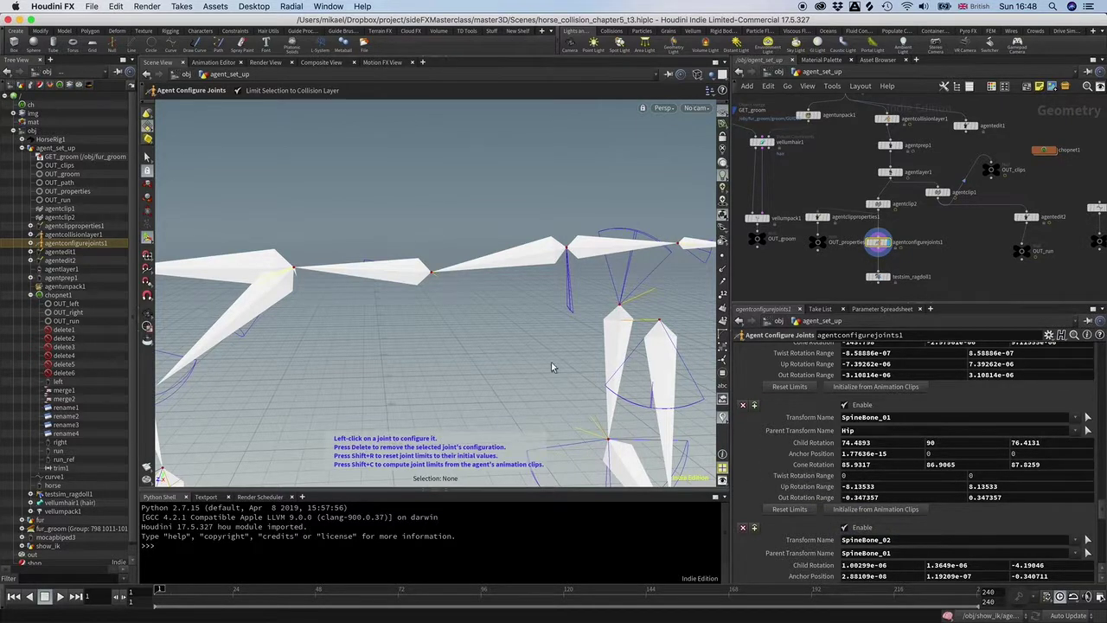
Step: Set both ends of SpineBone_01's Up Rotation Range to 0
{"action": "left_click_drag", "start_coordinate": [551, 367], "coordinate": [557, 315], "text": "alt"}
{"action": "left_click_drag", "start_coordinate": [881, 487], "coordinate": [825, 492]}
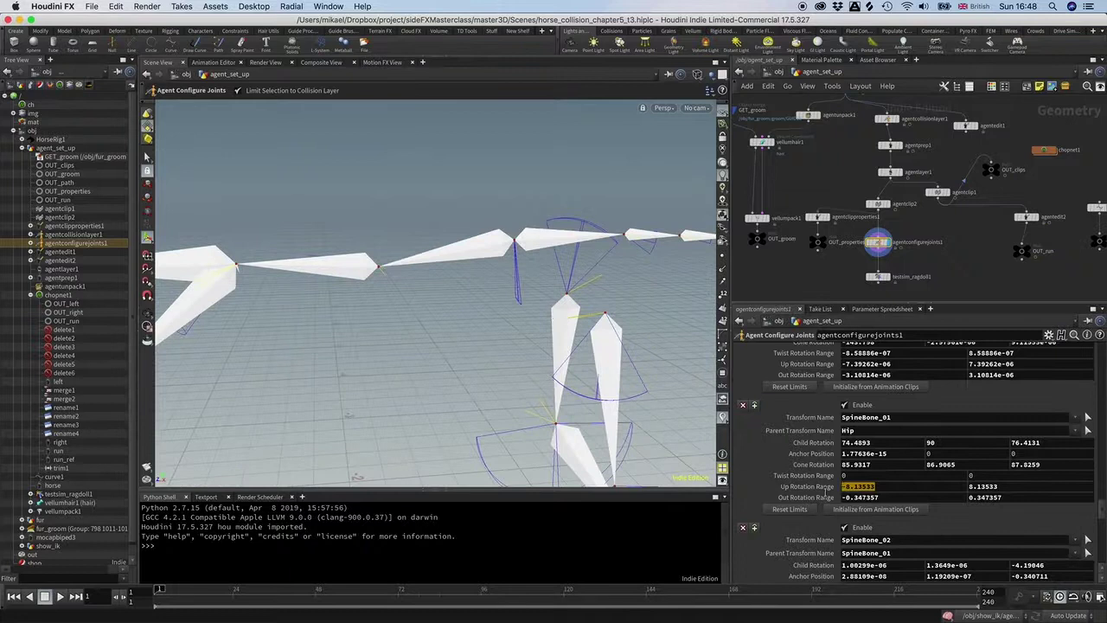
{"action": "type", "text": "0"}
{"action": "key", "text": "Tab"}
{"action": "type", "text": "0"}
{"action": "key", "text": "Return"}
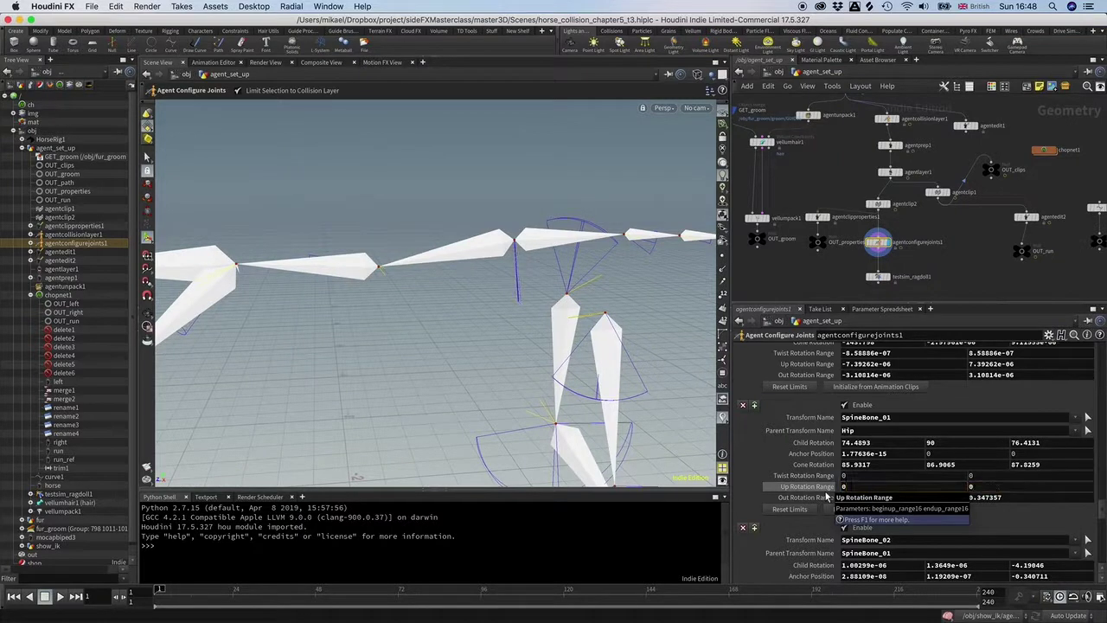
Step: Set SpineBone_01's Out Rotation Range to -30 and 30
{"action": "left_click", "coordinate": [844, 498]}
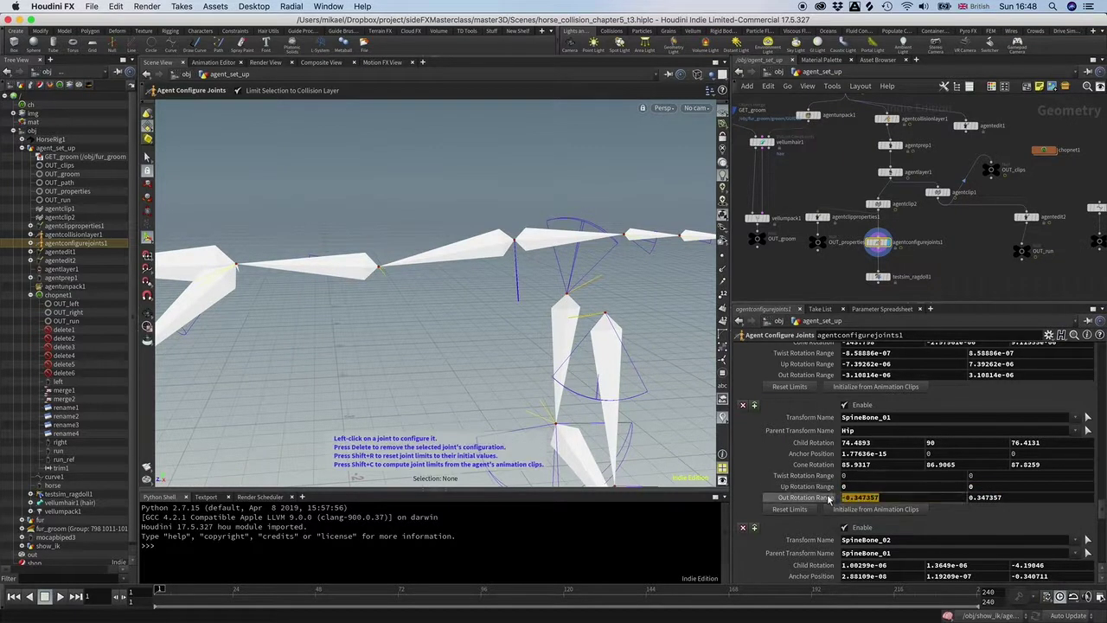
{"action": "type", "text": "0"}
{"action": "key", "text": "Return"}
{"action": "key", "text": "Return"}
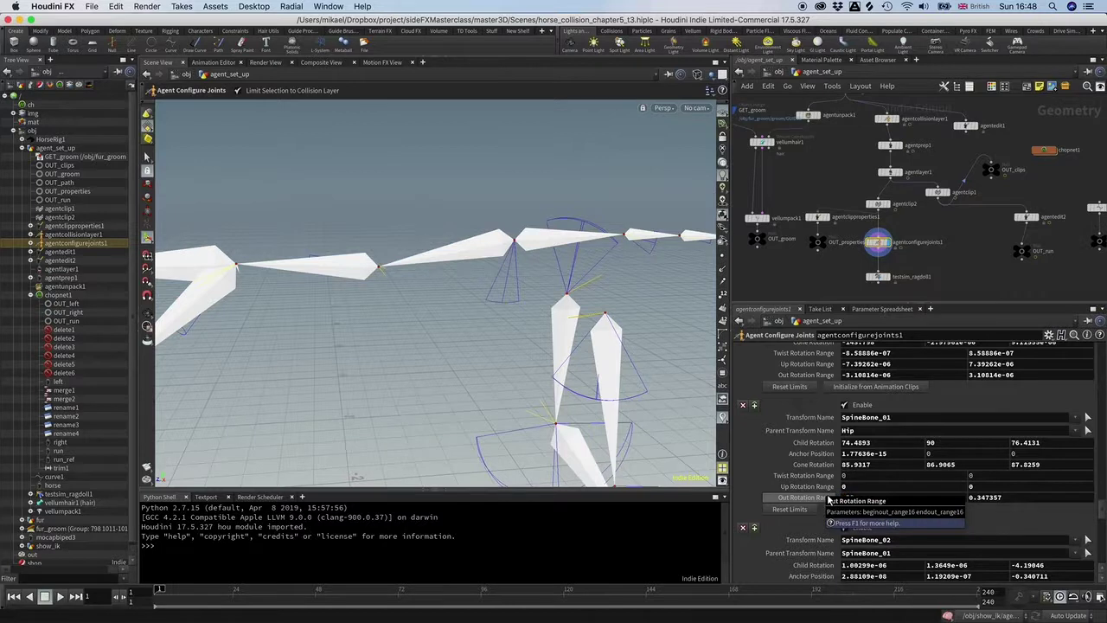
{"action": "left_click_drag", "start_coordinate": [1021, 498], "coordinate": [948, 497]}
{"action": "type", "text": "30"}
{"action": "key", "text": "Return"}
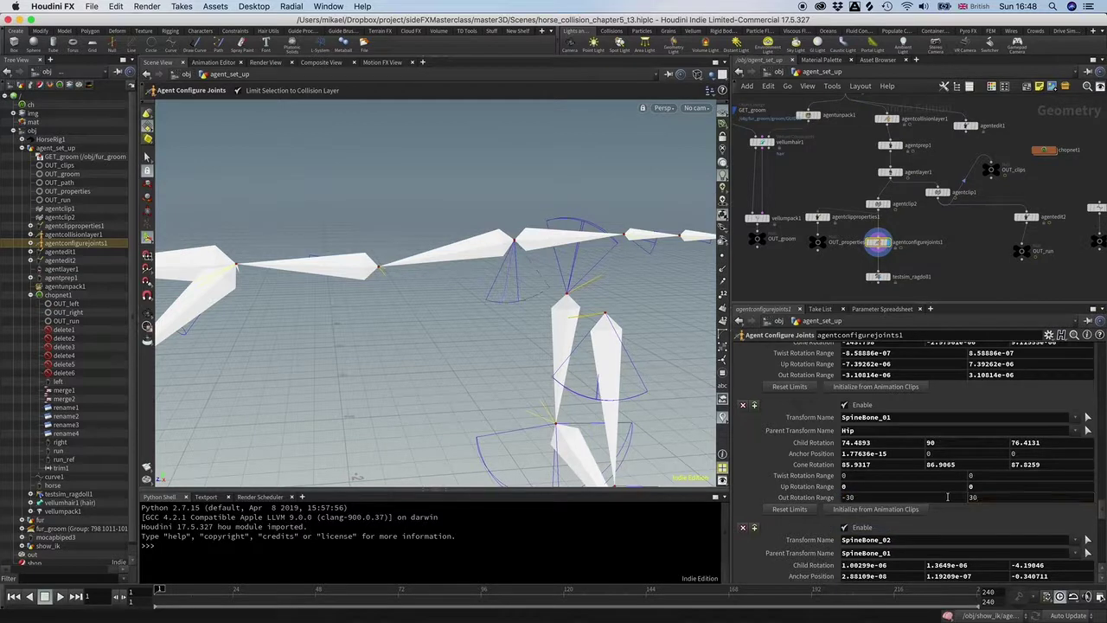
{"action": "left_click_drag", "start_coordinate": [452, 346], "coordinate": [482, 345], "text": "alt"}
{"action": "middle_click_drag", "start_coordinate": [482, 345], "coordinate": [426, 310], "text": "alt"}
{"action": "key", "text": "Return"}
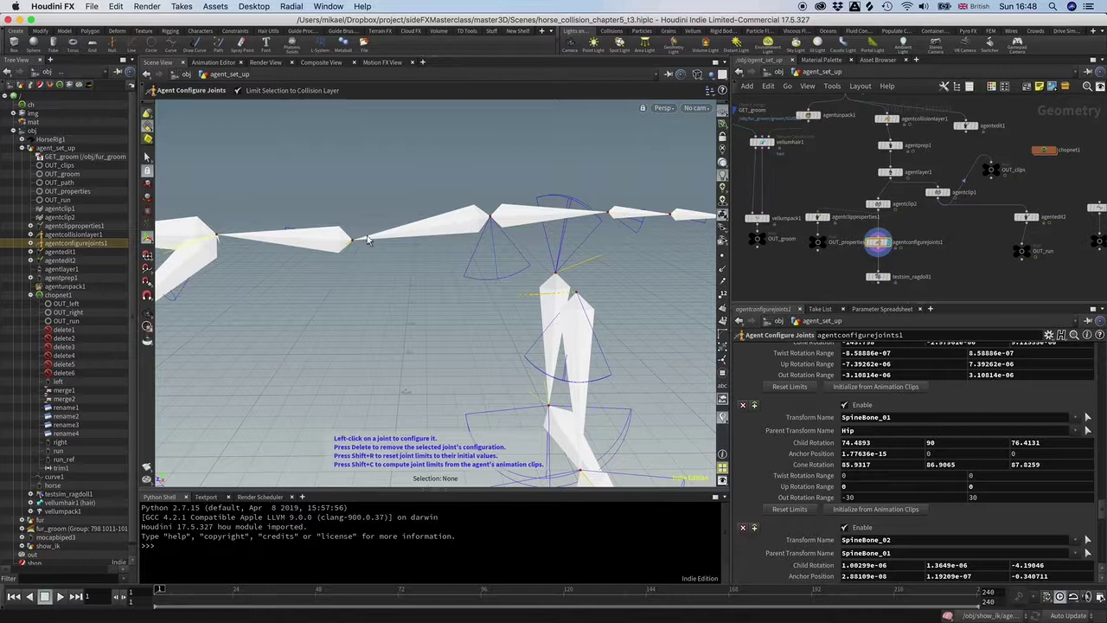
Step: Select the SpineBone_01 joint, rotate its child rotation to about -77.6 in X and -75.7 in Z, and set Y to 0
{"action": "left_click", "coordinate": [490, 219]}
{"action": "right_click", "coordinate": [490, 219]}
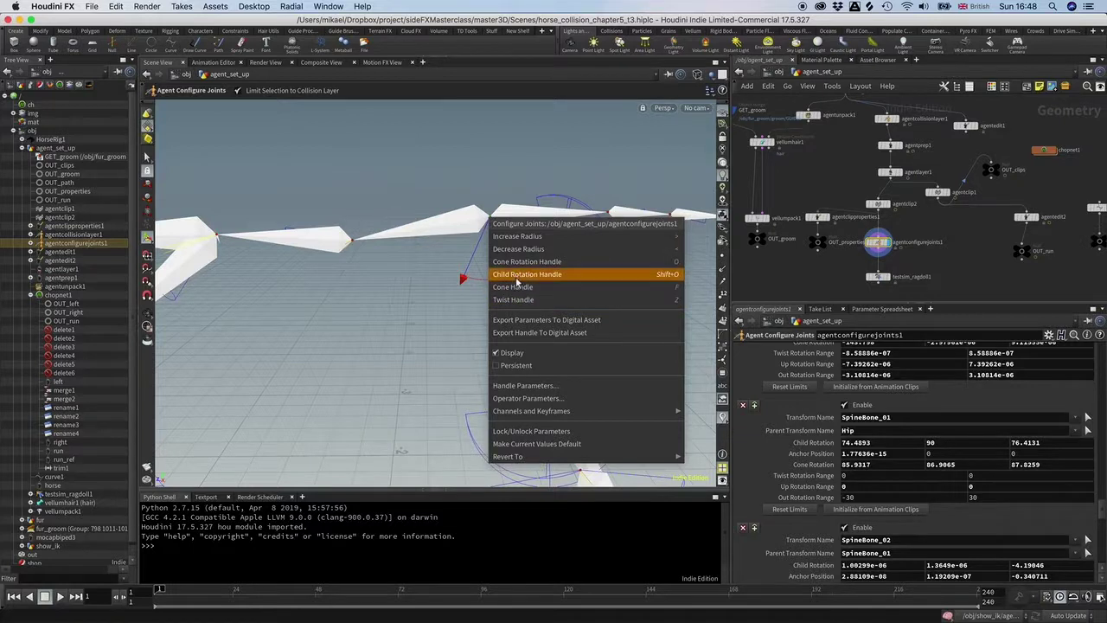
{"action": "left_click", "coordinate": [395, 265]}
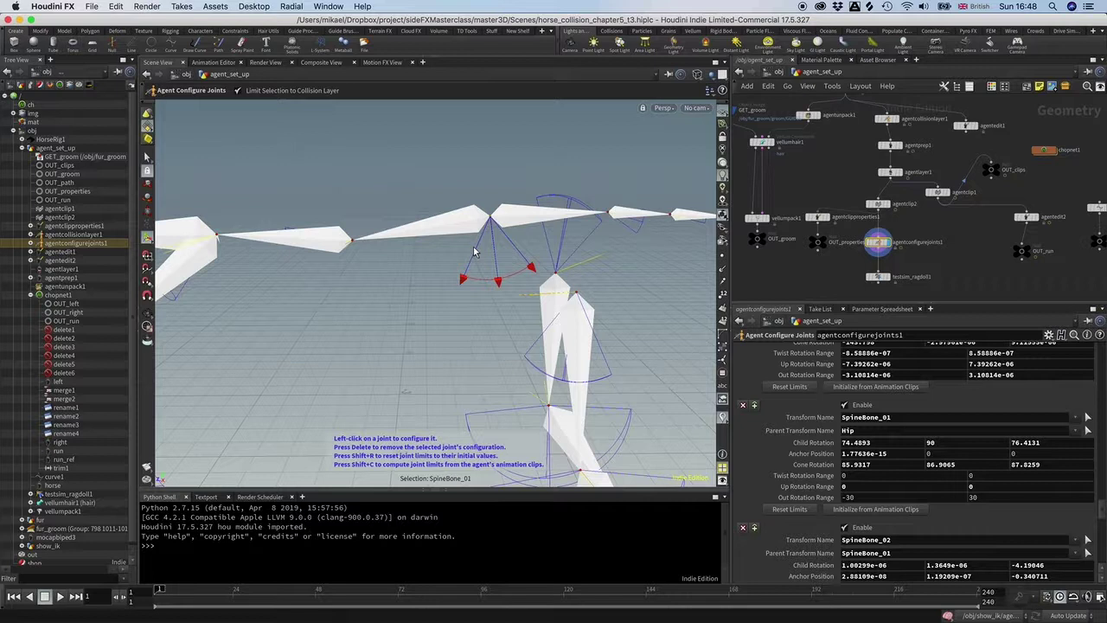
{"action": "key", "text": "y"}
{"action": "left_click_drag", "start_coordinate": [490, 182], "coordinate": [519, 192]}
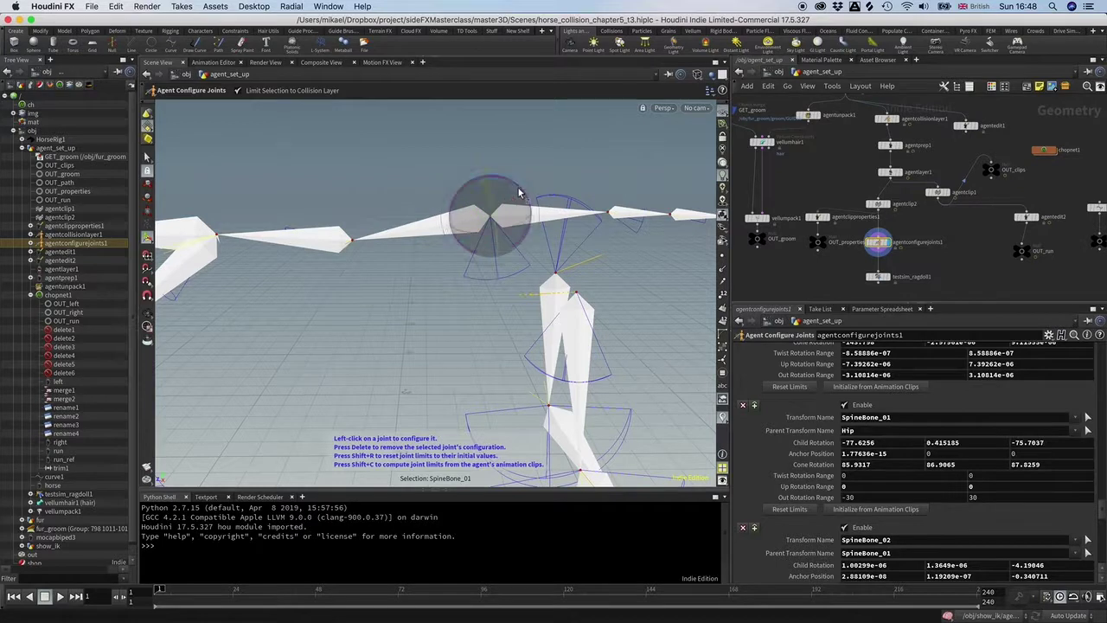
{"action": "double_click", "coordinate": [954, 443]}
{"action": "type", "text": "0"}
{"action": "key", "text": "Return"}
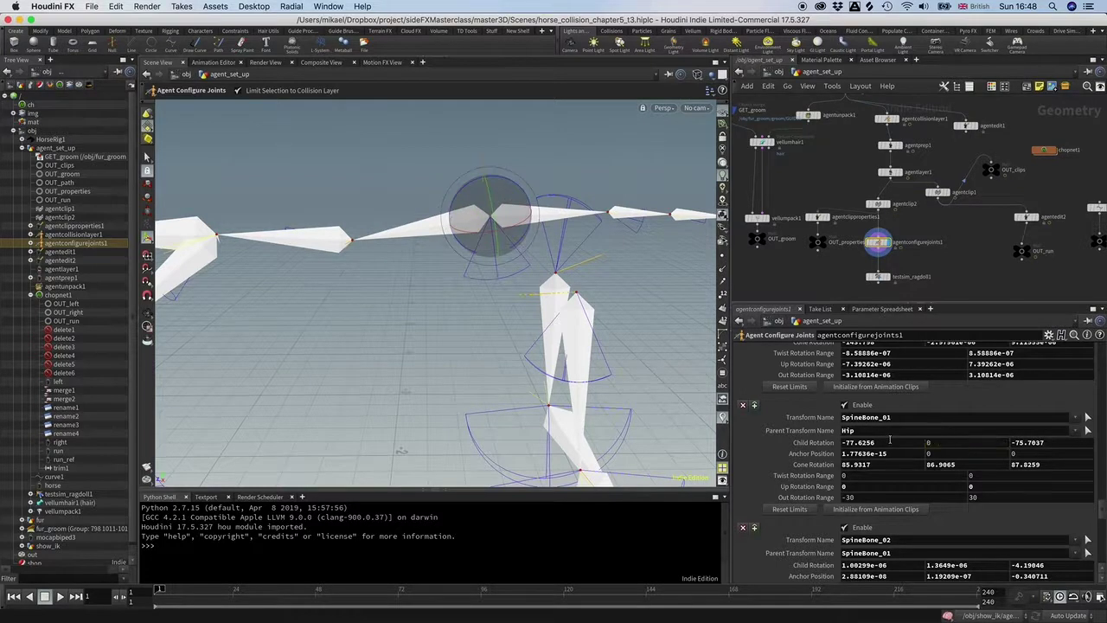
Step: Rotate SpineBone_01's cone rotation to about -76.7 in X and -75.6 in Z, with Y set to 0
{"action": "left_click", "coordinate": [490, 223]}
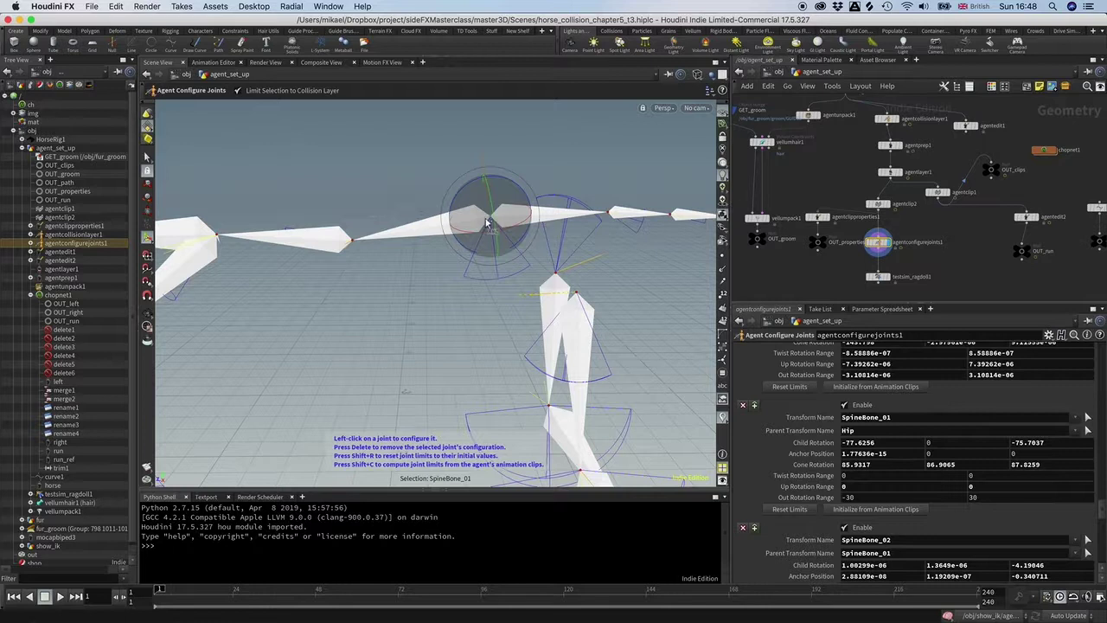
{"action": "right_click", "coordinate": [489, 222]}
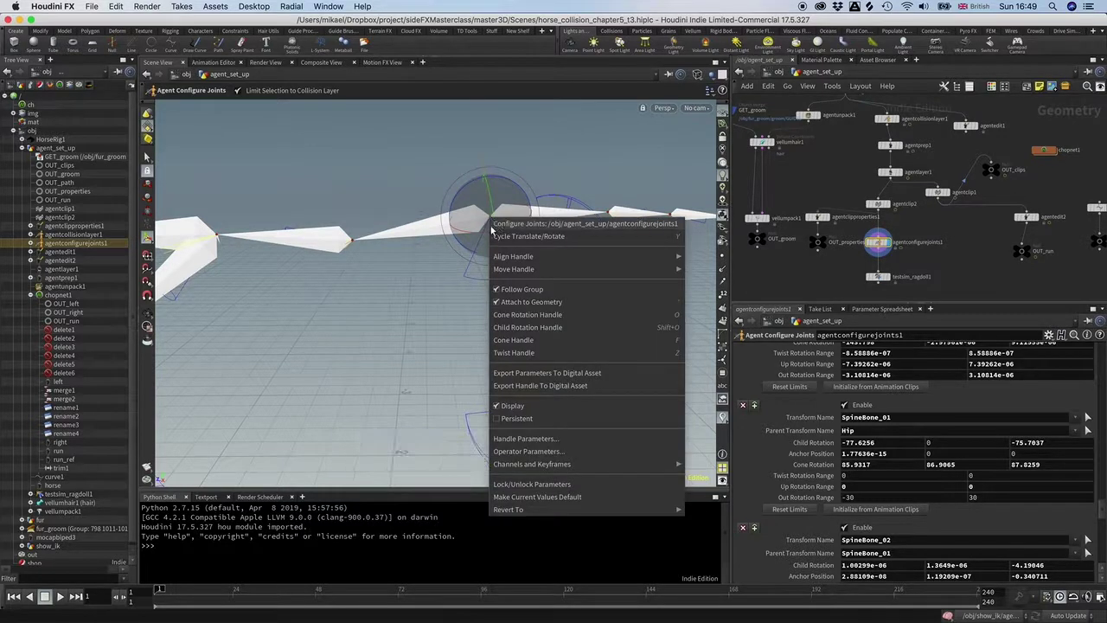
{"action": "left_click", "coordinate": [443, 257]}
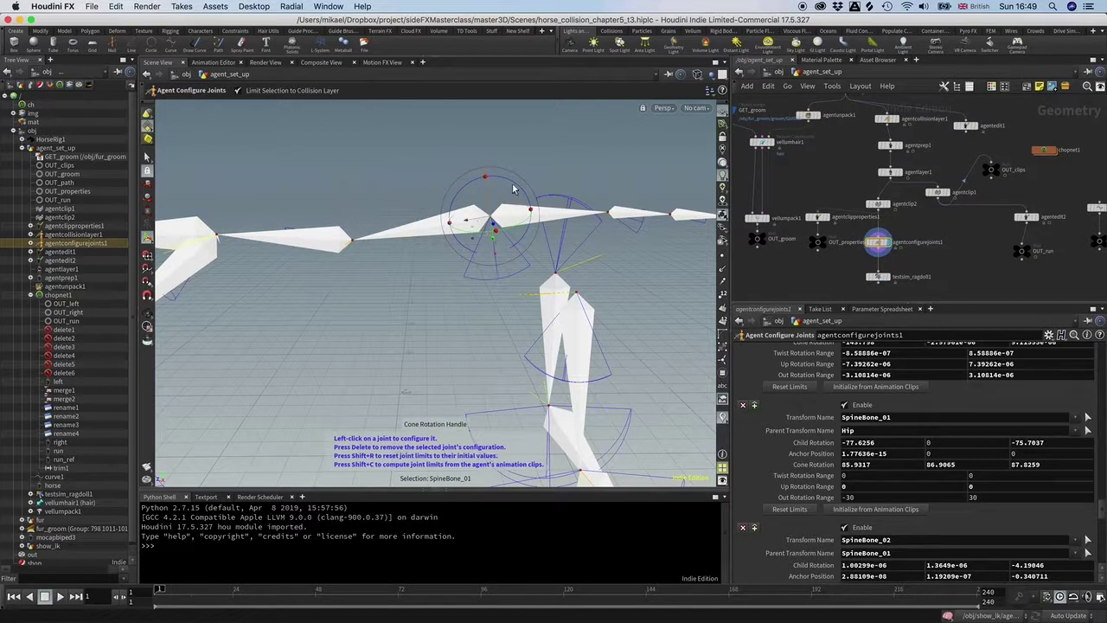
{"action": "left_click_drag", "start_coordinate": [513, 185], "coordinate": [563, 255]}
{"action": "type", "text": "0"}
{"action": "key", "text": "Return"}
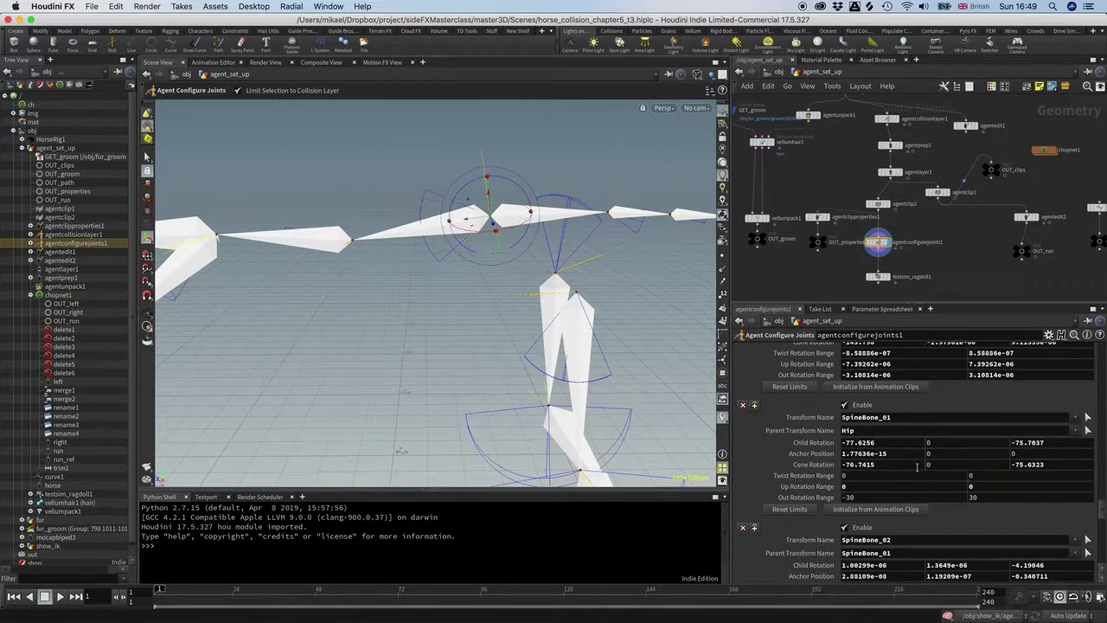
Step: Viewing along the spine, rotate SpineBone_01's child rotation to about -88.7 in Z and set its Y value to 0
{"action": "key", "text": "Escape"}
{"action": "left_click_drag", "start_coordinate": [400, 267], "coordinate": [447, 265]}
{"action": "key", "text": "Return"}
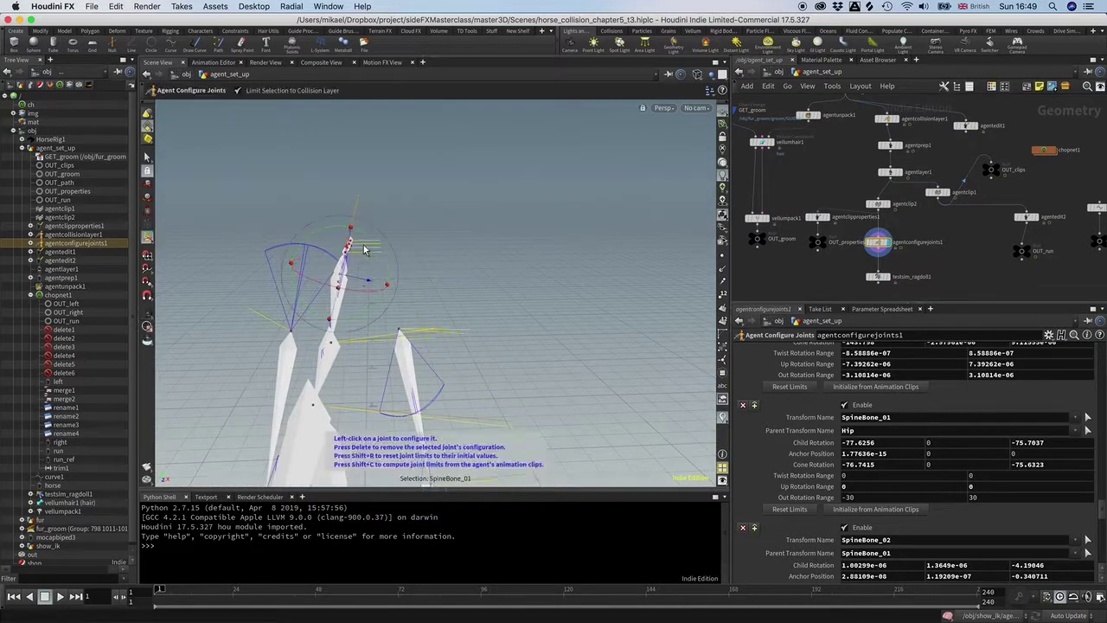
{"action": "left_click_drag", "start_coordinate": [365, 248], "coordinate": [344, 298]}
{"action": "double_click", "coordinate": [960, 442]}
{"action": "type", "text": "0"}
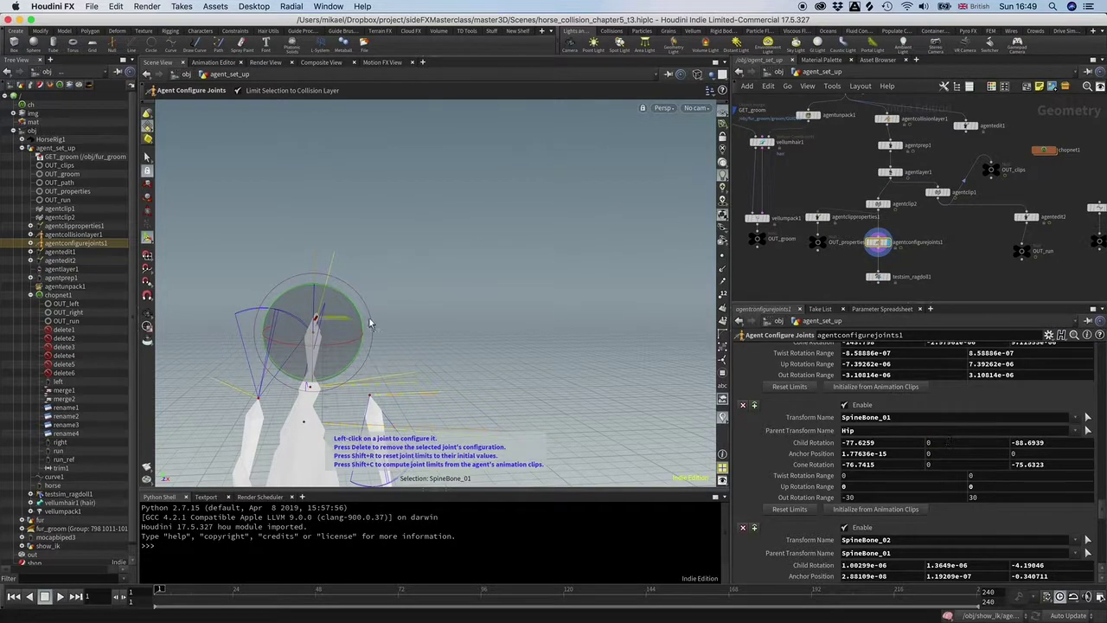
Step: Rotate SpineBone_01's cone rotation to about -76.8, 0.2, -88.5 to line up with the child rotation
{"action": "left_click_drag", "start_coordinate": [355, 310], "coordinate": [456, 281]}
{"action": "right_click_drag", "start_coordinate": [456, 281], "coordinate": [356, 311]}
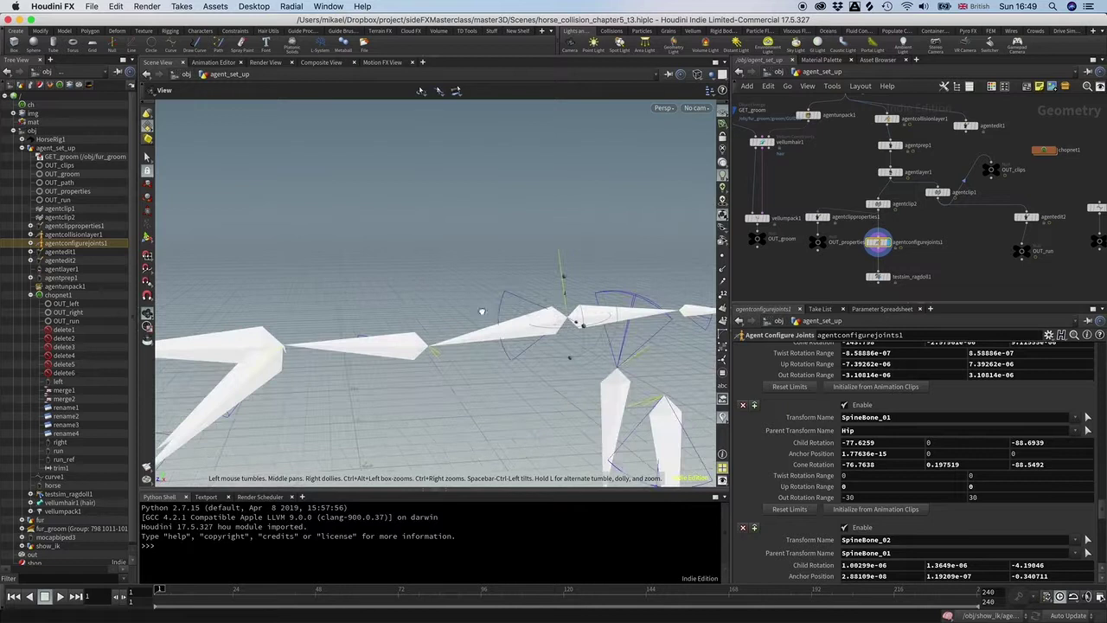
{"action": "left_click_drag", "start_coordinate": [482, 311], "coordinate": [395, 303]}
Step: Display testsim_ragdoll1 and play the ragdoll simulation of the horse
{"action": "middle_click_drag", "start_coordinate": [935, 271], "coordinate": [938, 249]}
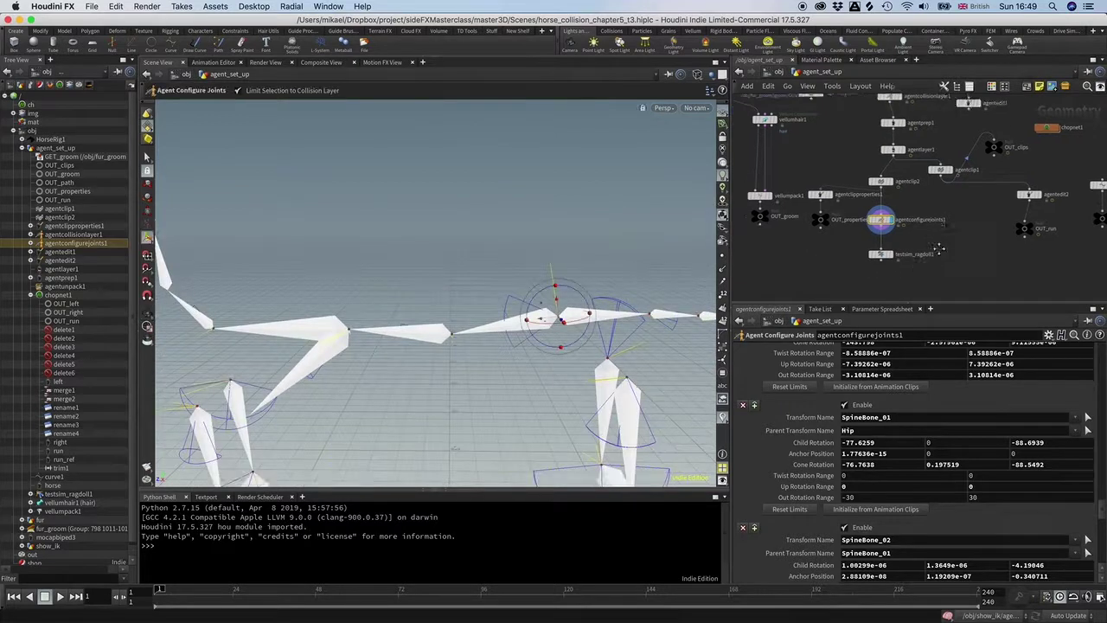
{"action": "left_click", "coordinate": [890, 256]}
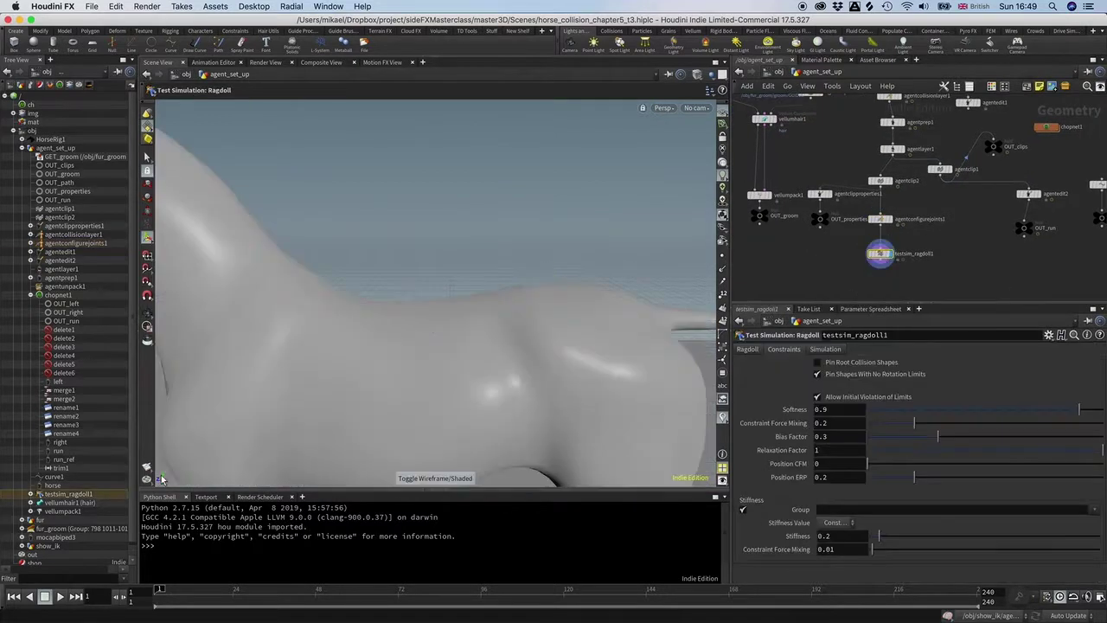
{"action": "left_click", "coordinate": [56, 596]}
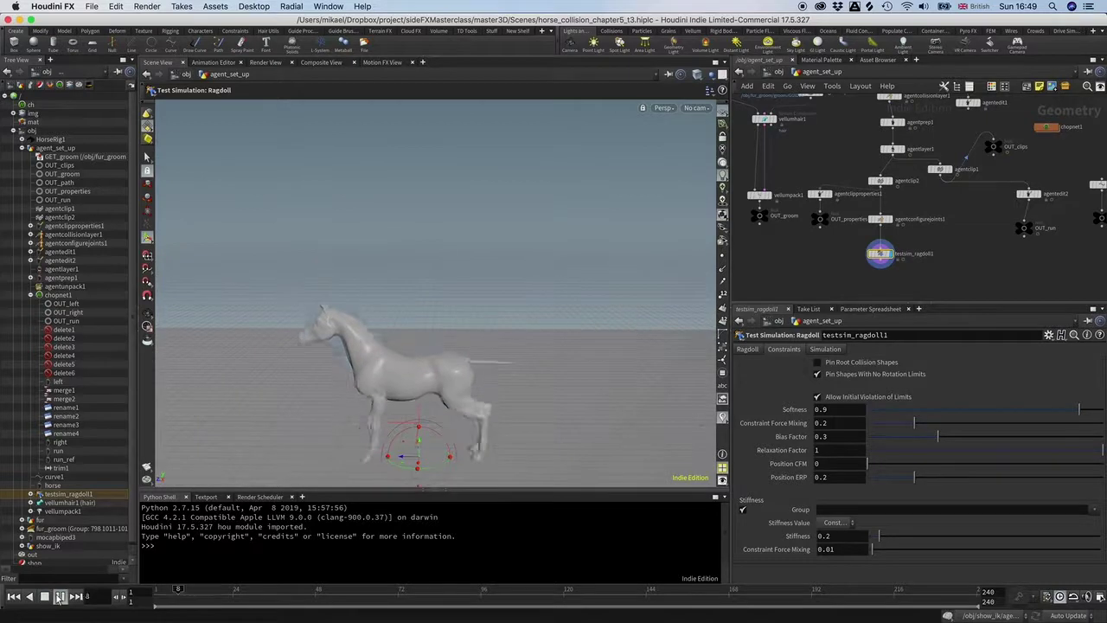
{"action": "key", "text": "Escape"}
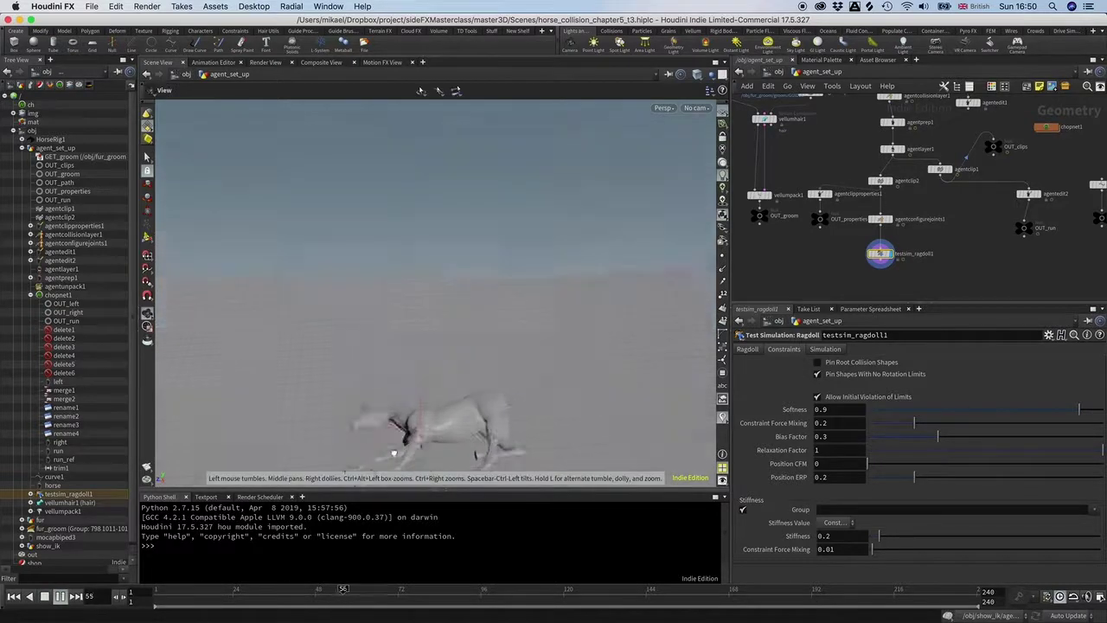